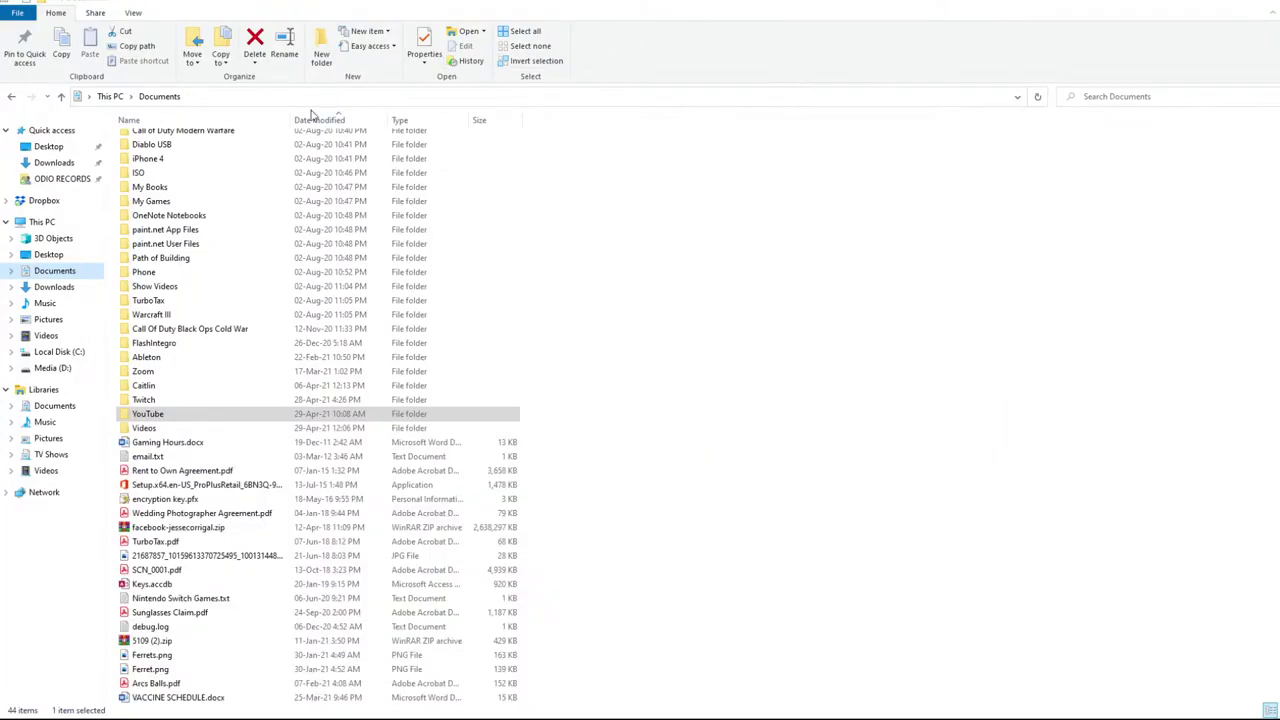
Open adv_options.ini from Documents\Call of Duty Modern Warfare\players and inspect its text in Notepad.
{"action": "scroll", "coordinate": [240, 238], "scroll_direction": "up", "scroll_amount": 1}
{"action": "double_click", "coordinate": [218, 155]}
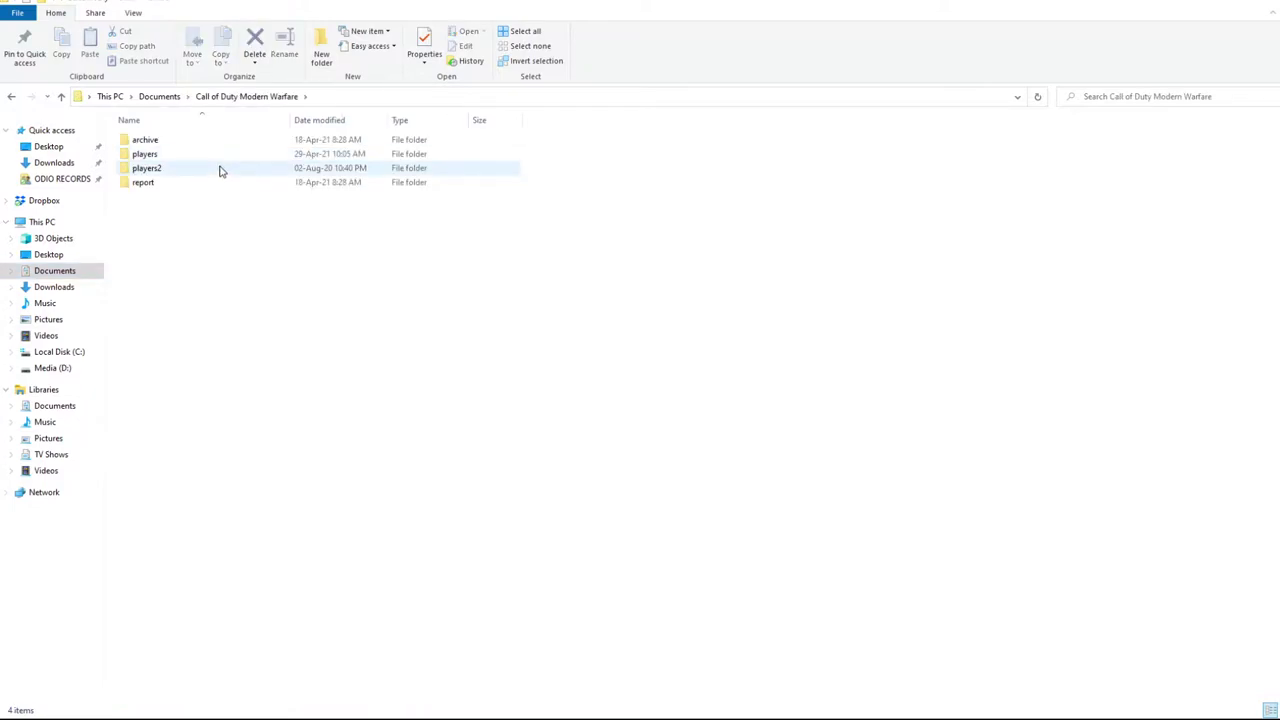
{"action": "double_click", "coordinate": [200, 156]}
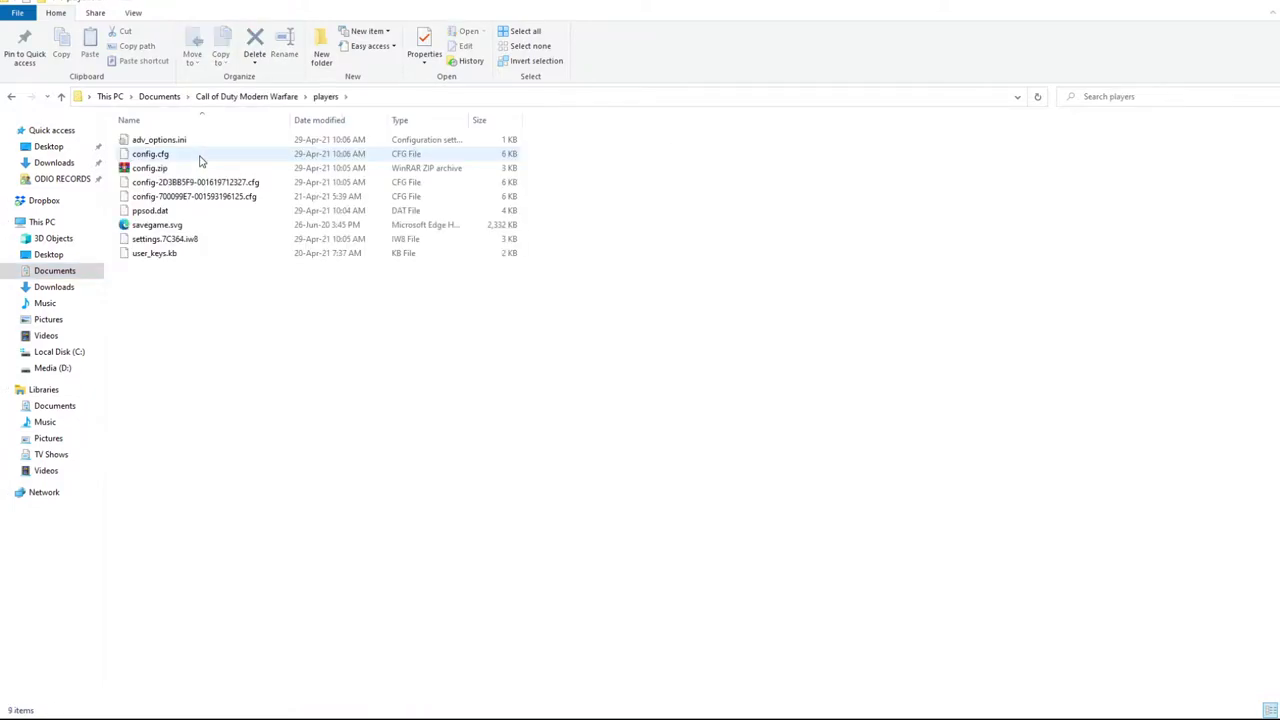
{"action": "left_click", "coordinate": [199, 146]}
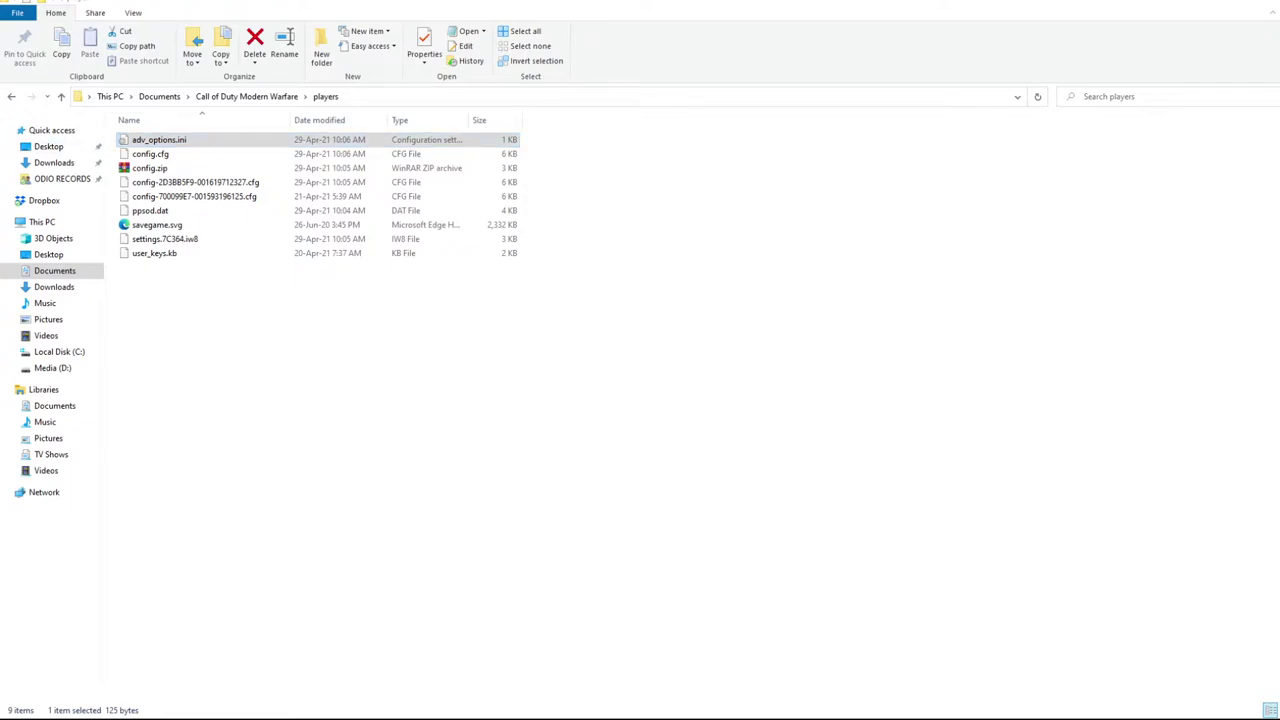
{"action": "key", "text": "Return"}
{"action": "left_click_drag", "start_coordinate": [333, 228], "coordinate": [152, 170]}
{"action": "left_click", "coordinate": [150, 240]}
{"action": "left_click", "coordinate": [811, 145]}
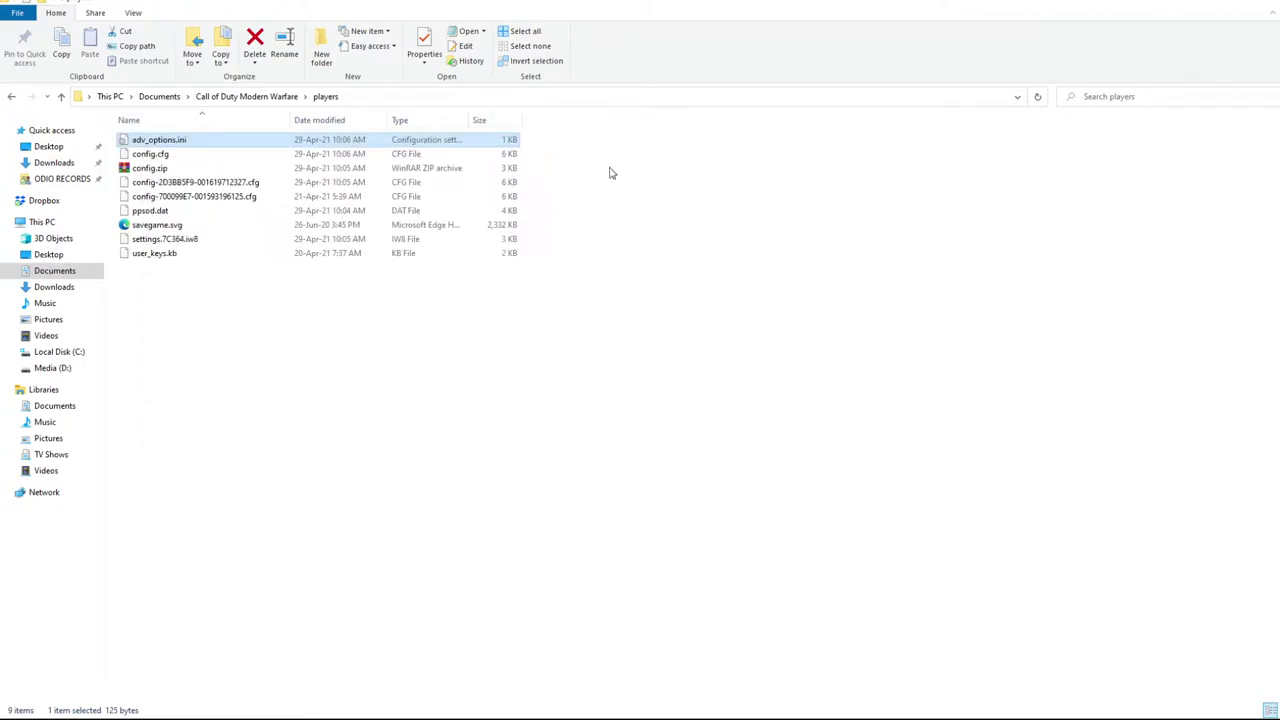
Rename adv_options.ini to just '.ini', then delete the file.
{"action": "left_click", "coordinate": [180, 137]}
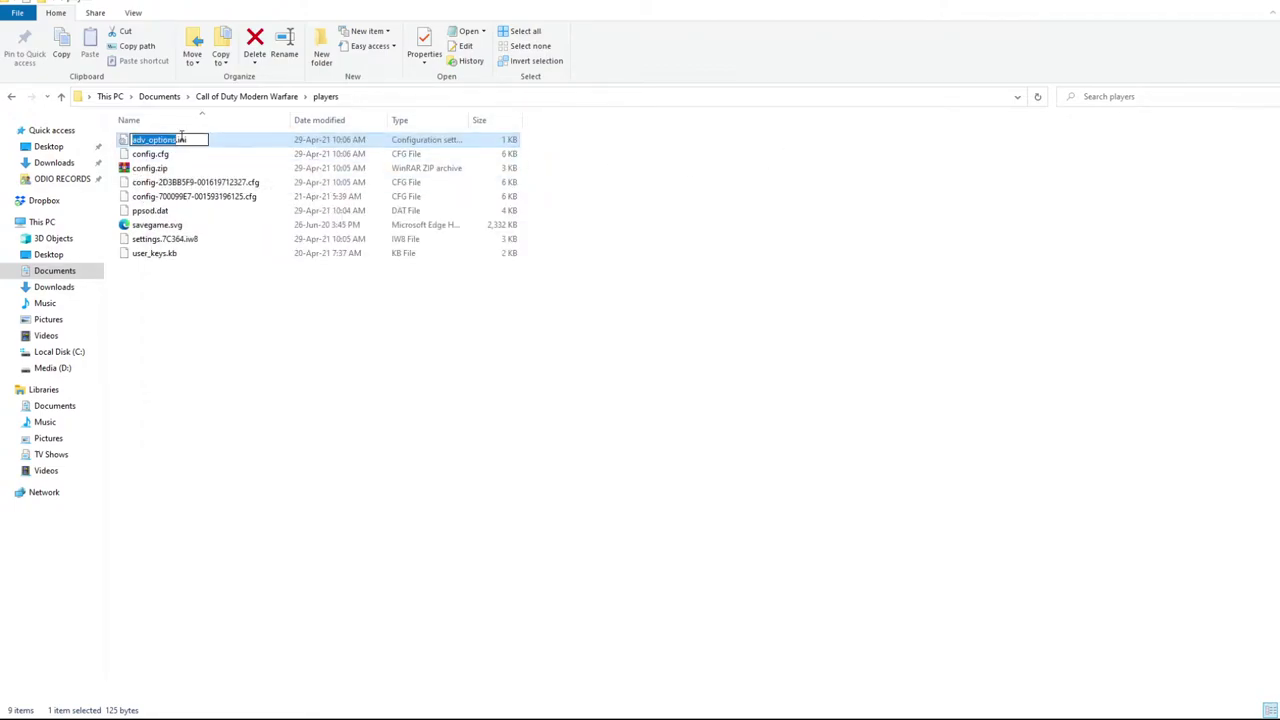
{"action": "key", "text": "BackSpace"}
{"action": "left_click", "coordinate": [280, 344]}
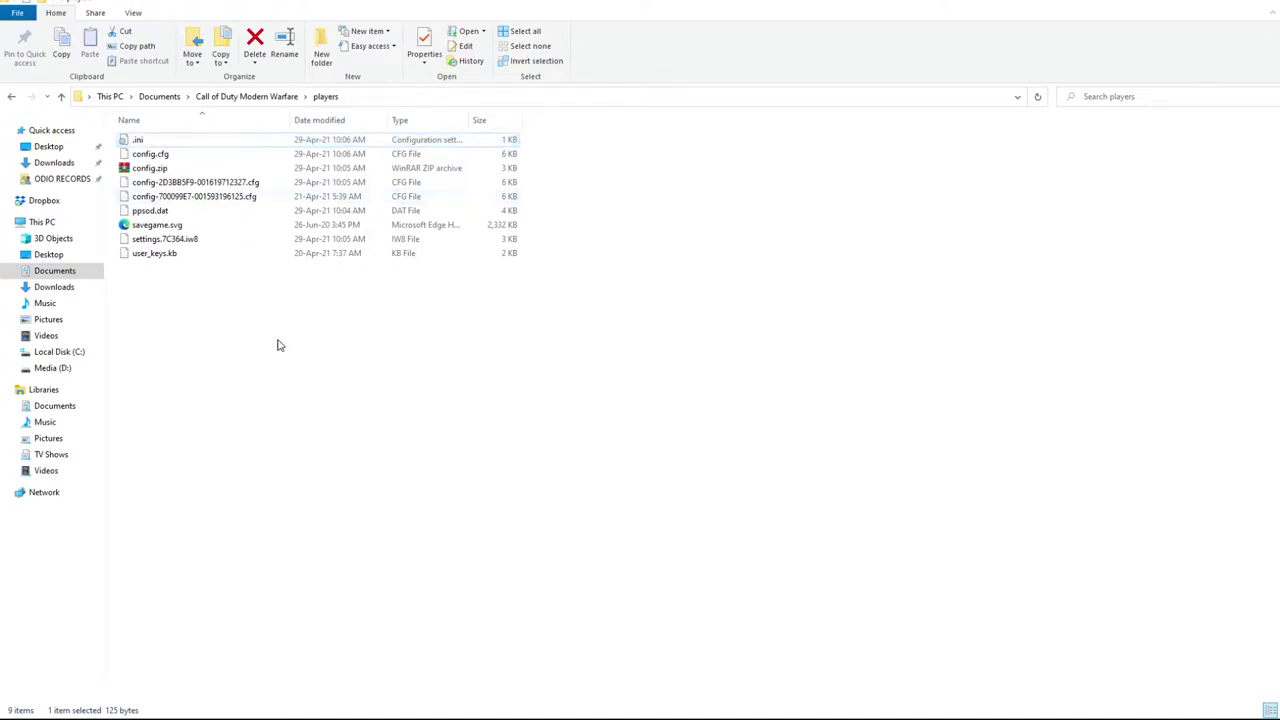
{"action": "left_click", "coordinate": [140, 140]}
{"action": "key", "text": "Delete"}
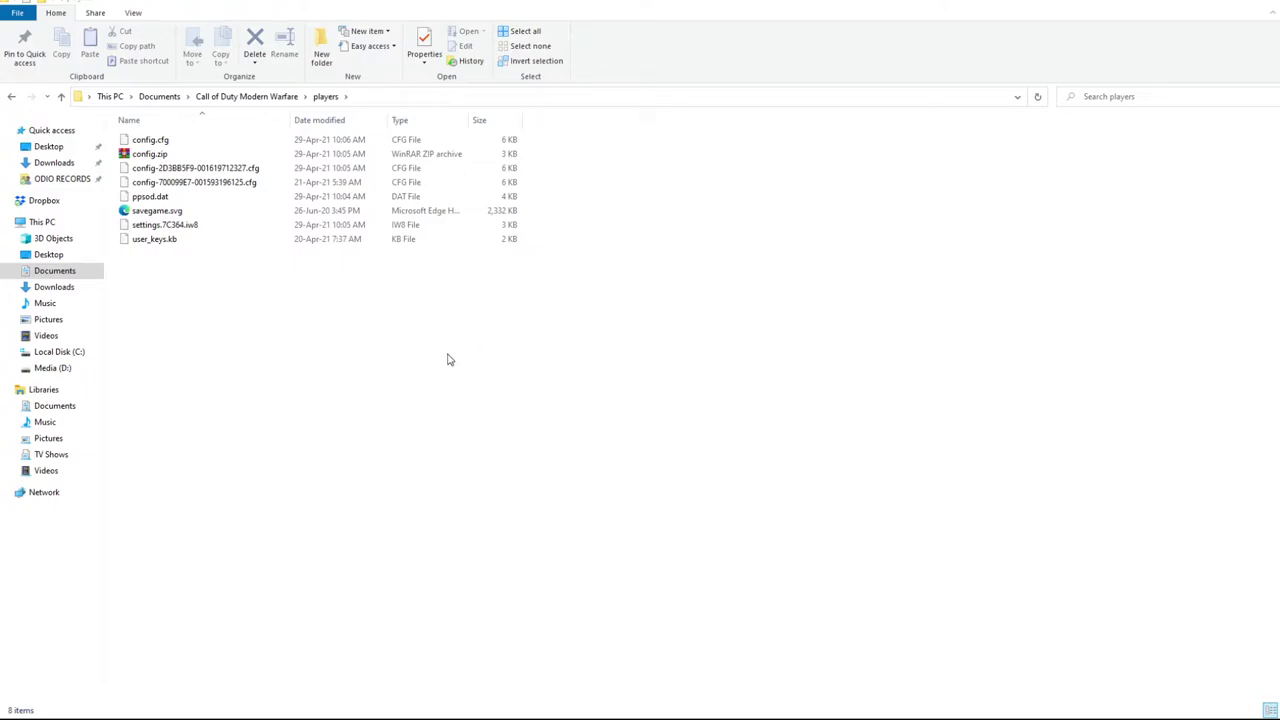
Tick Run as administrator in the Compatibility properties of ModernWarfare.exe in C:\Program Files (x86)\Call of Duty Modern Warfare.
{"action": "left_click", "coordinate": [60, 354]}
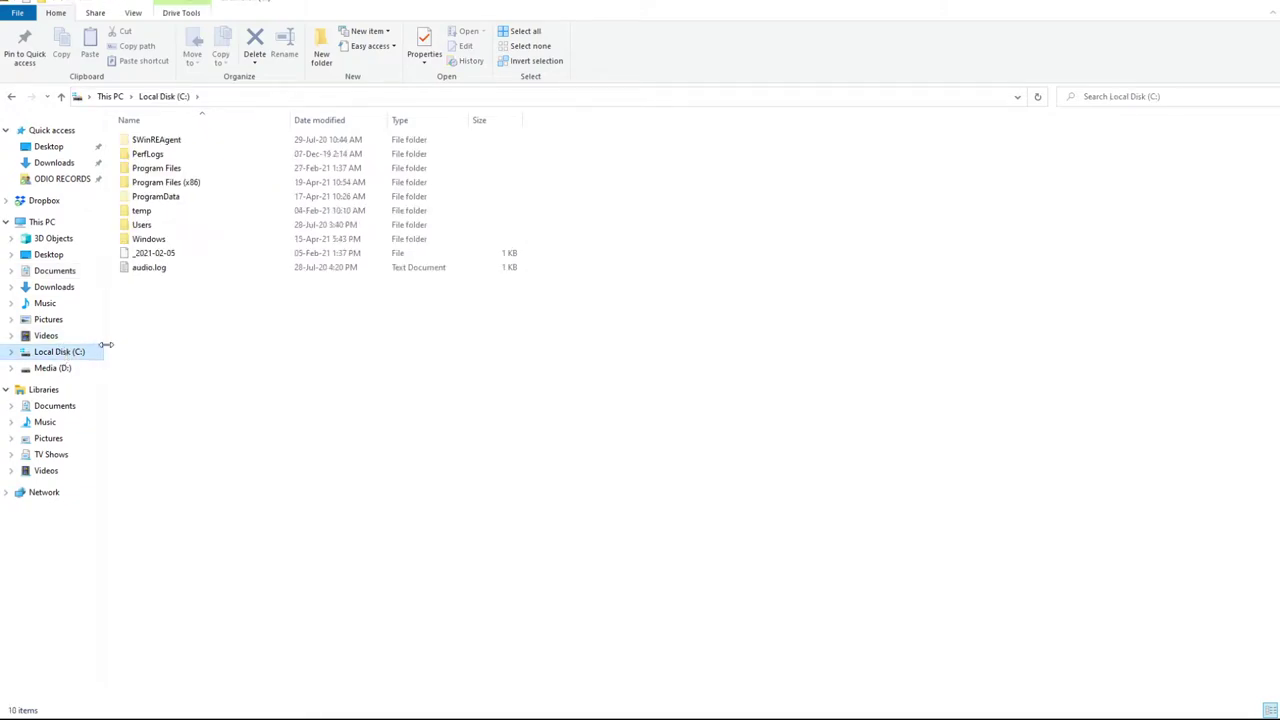
{"action": "double_click", "coordinate": [192, 183]}
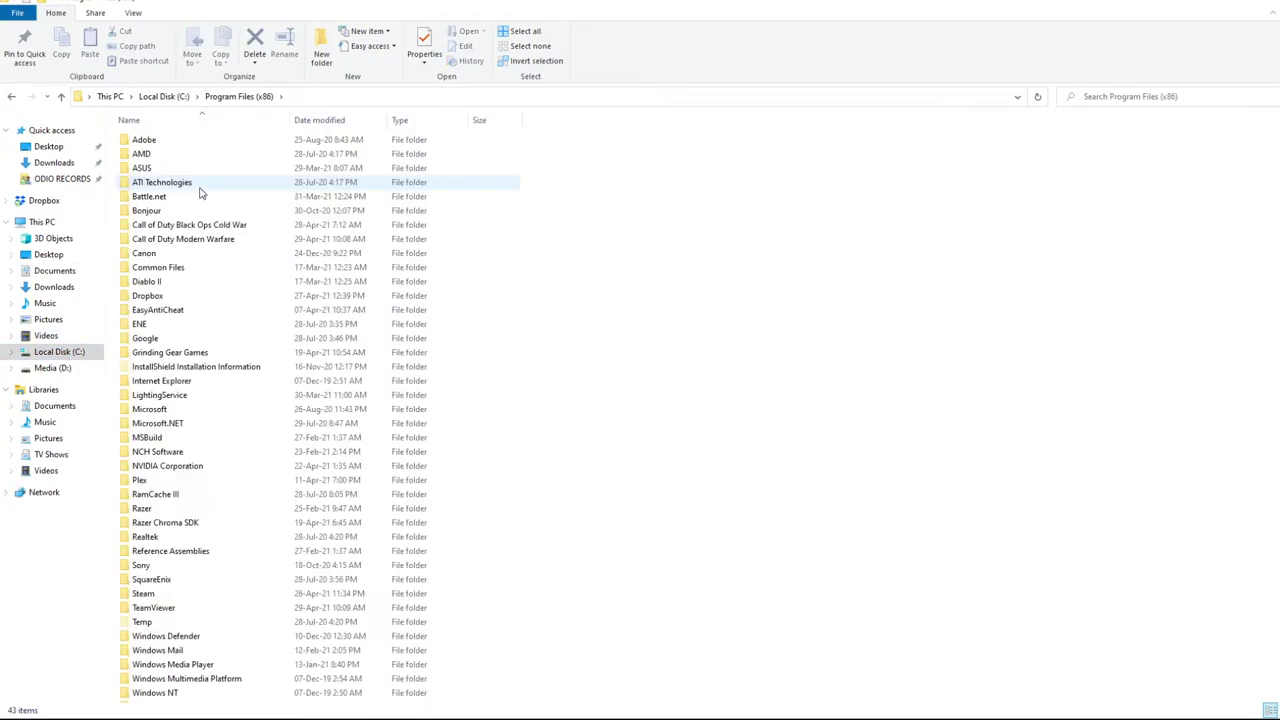
{"action": "double_click", "coordinate": [208, 240]}
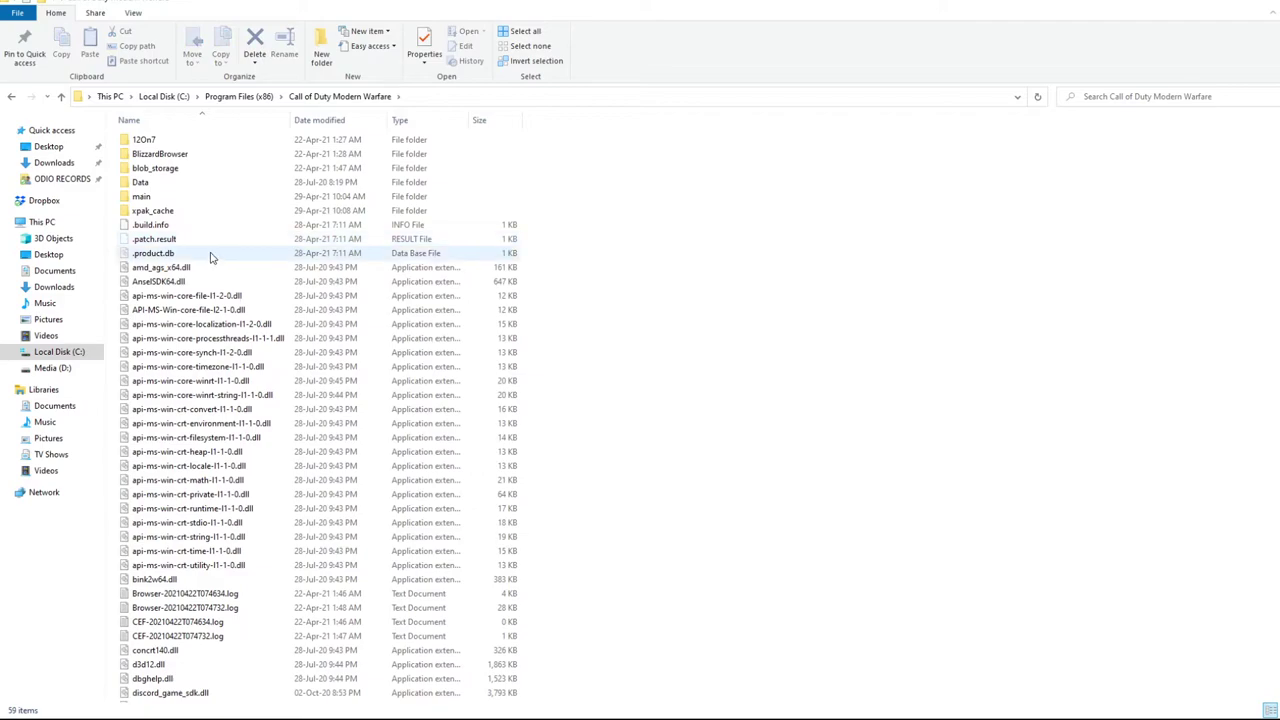
{"action": "scroll", "coordinate": [208, 250], "scroll_direction": "down", "scroll_amount": 6}
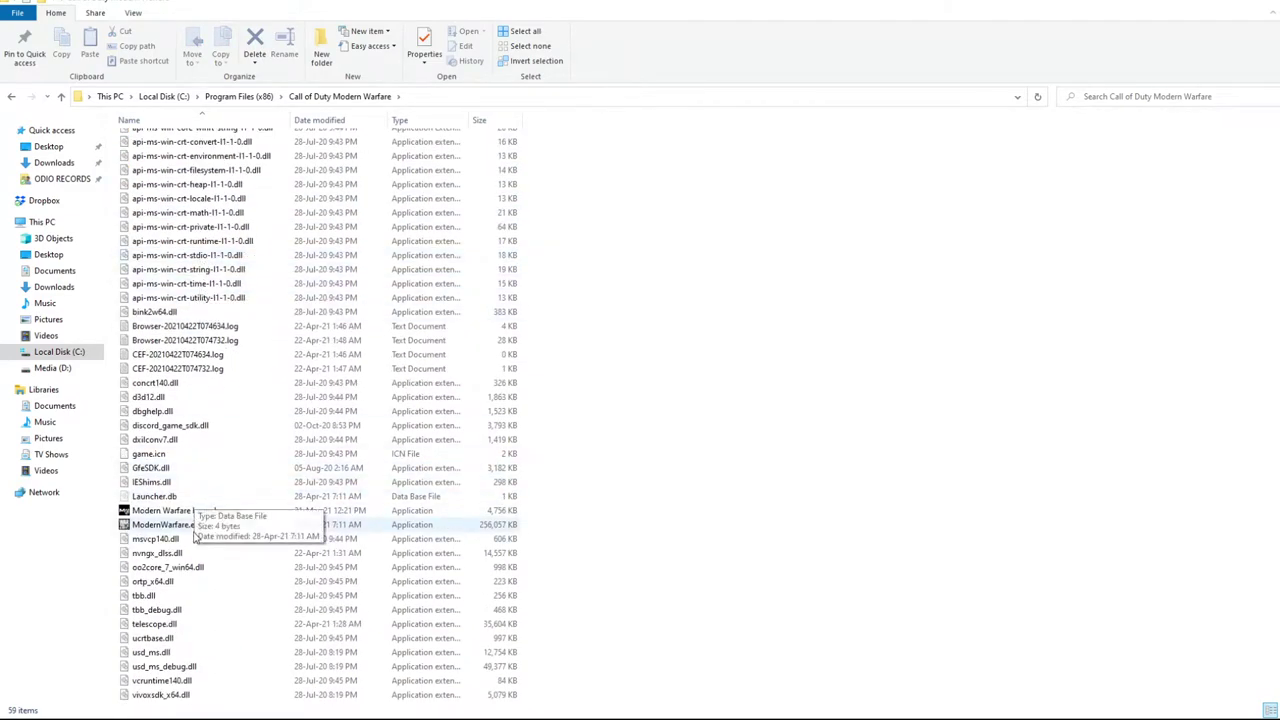
{"action": "left_click", "coordinate": [196, 527]}
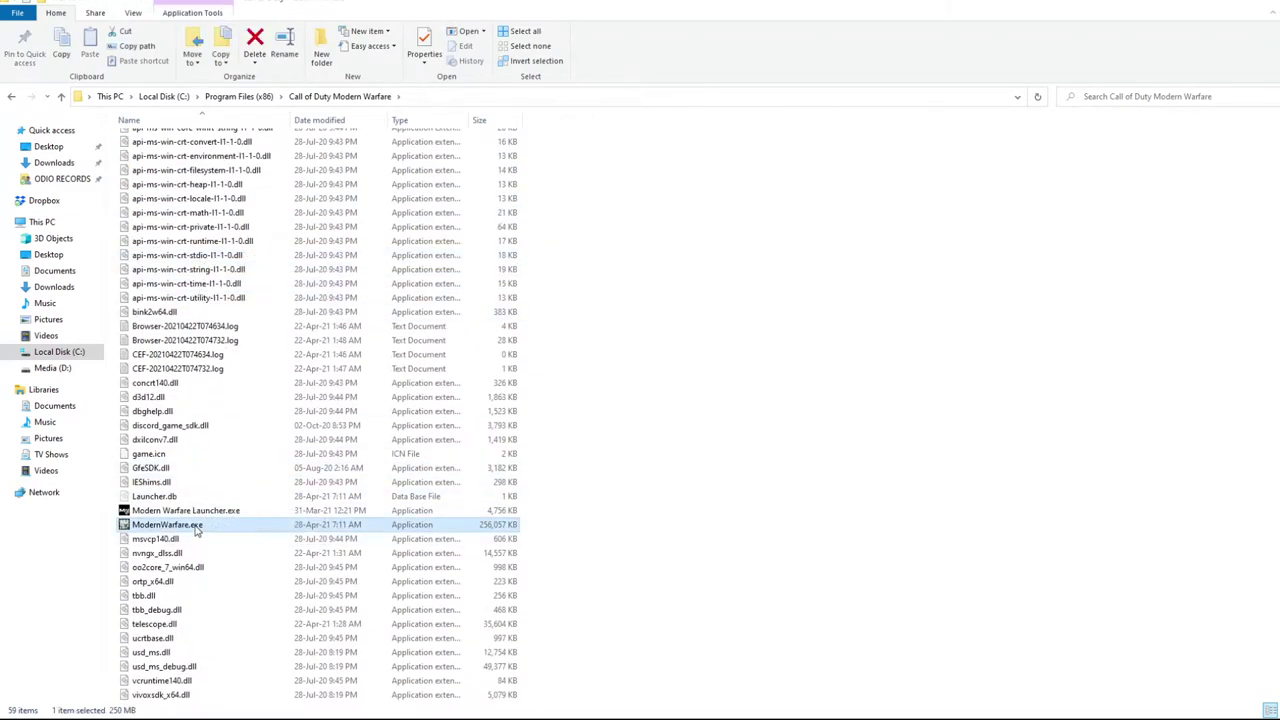
{"action": "right_click", "coordinate": [196, 531]}
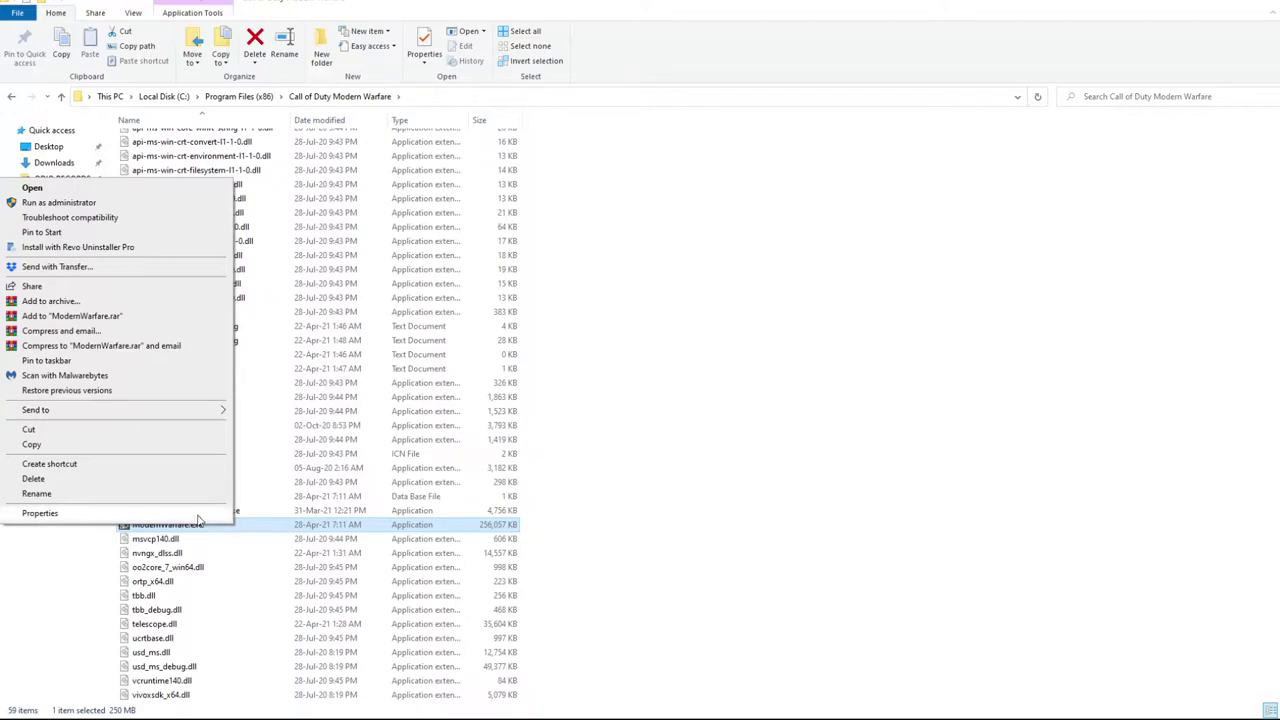
{"action": "left_click", "coordinate": [199, 516]}
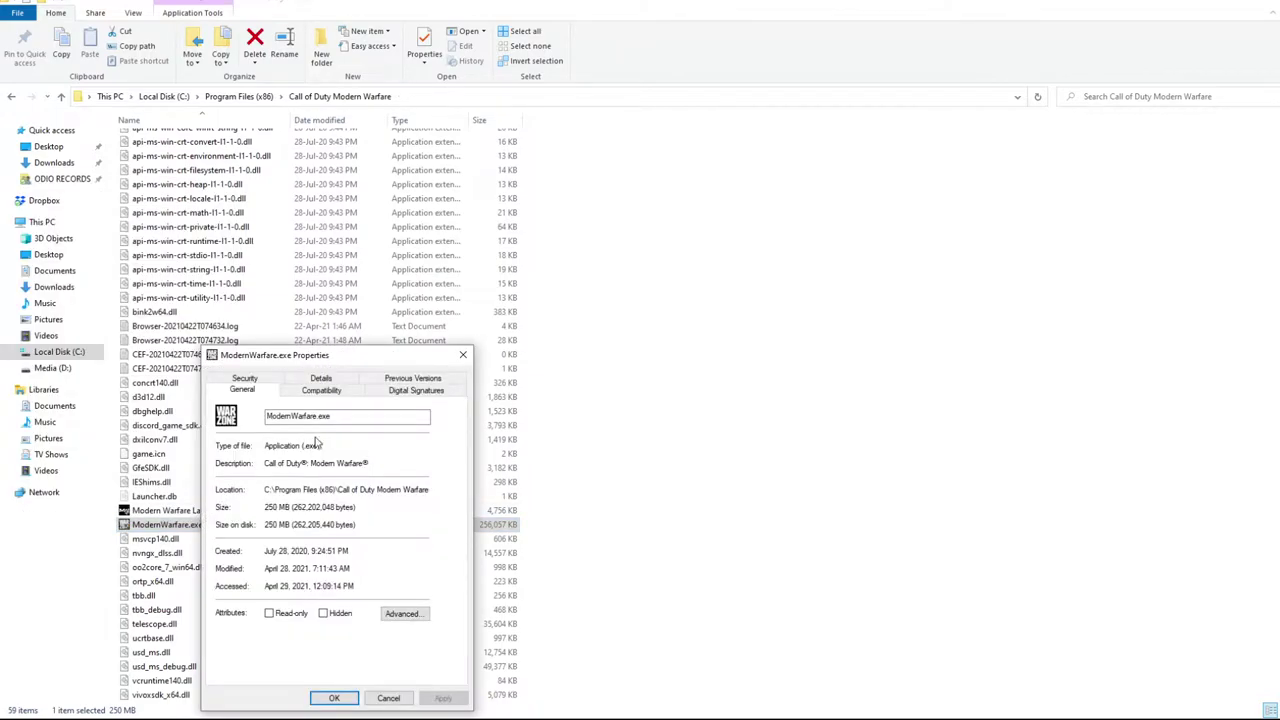
{"action": "left_click", "coordinate": [345, 392]}
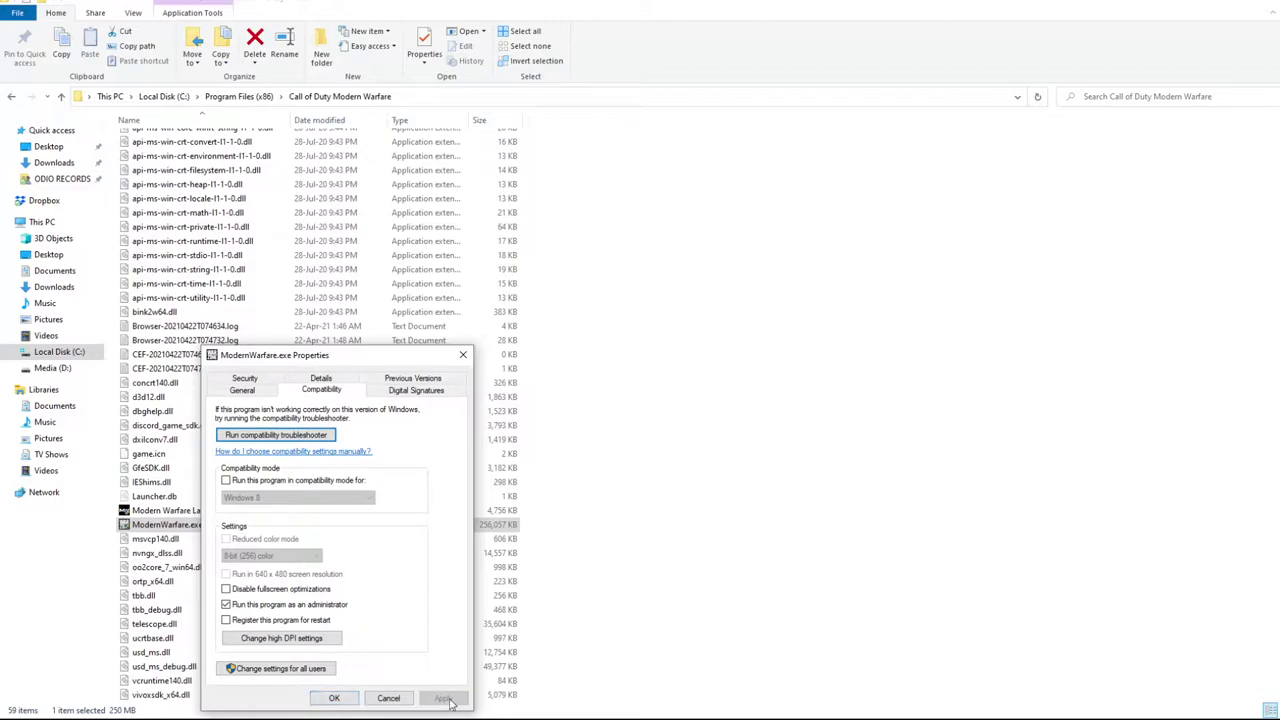
{"action": "left_click", "coordinate": [334, 698]}
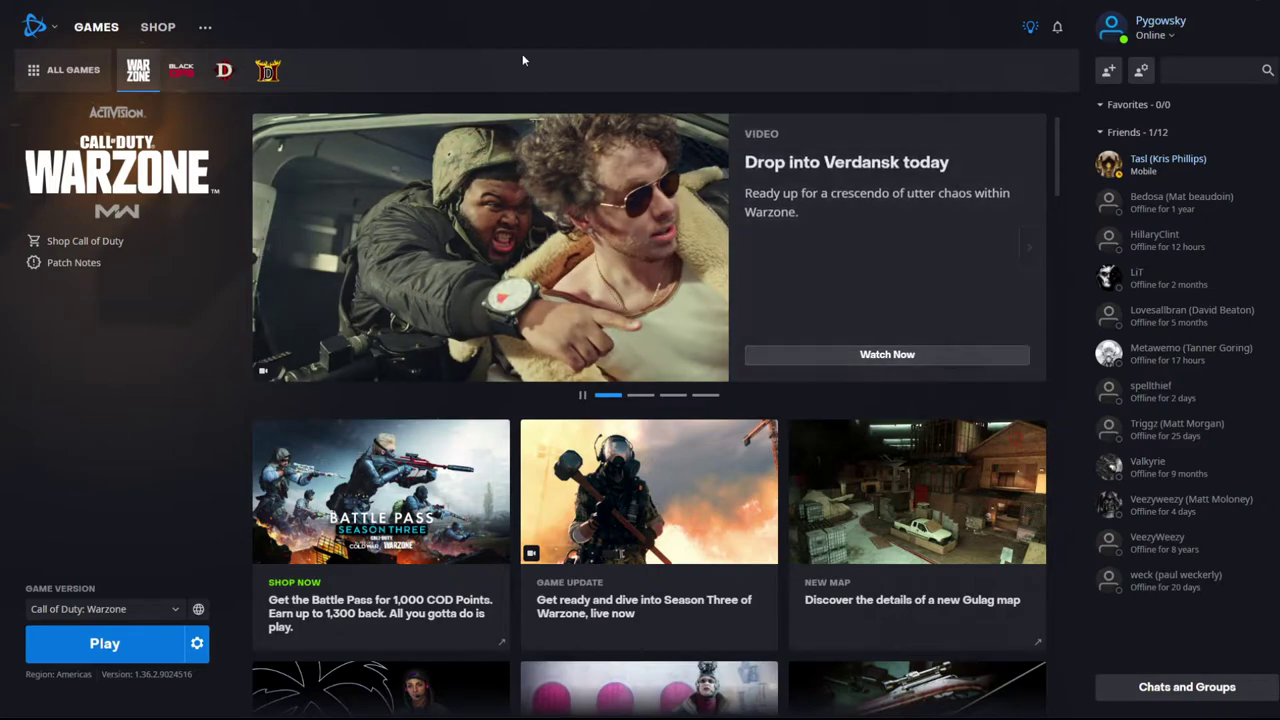
Choose Settings from the Battle.net logo menu at top-left.
{"action": "left_click", "coordinate": [55, 28]}
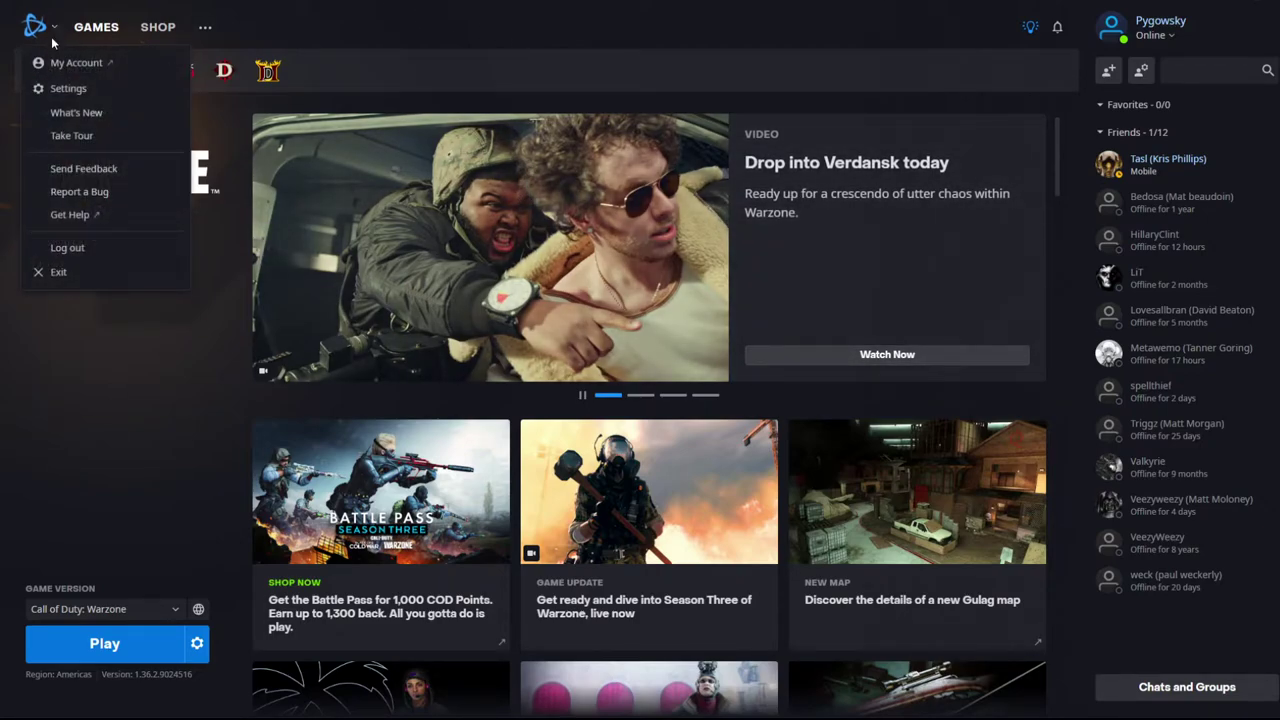
{"action": "left_click", "coordinate": [68, 88]}
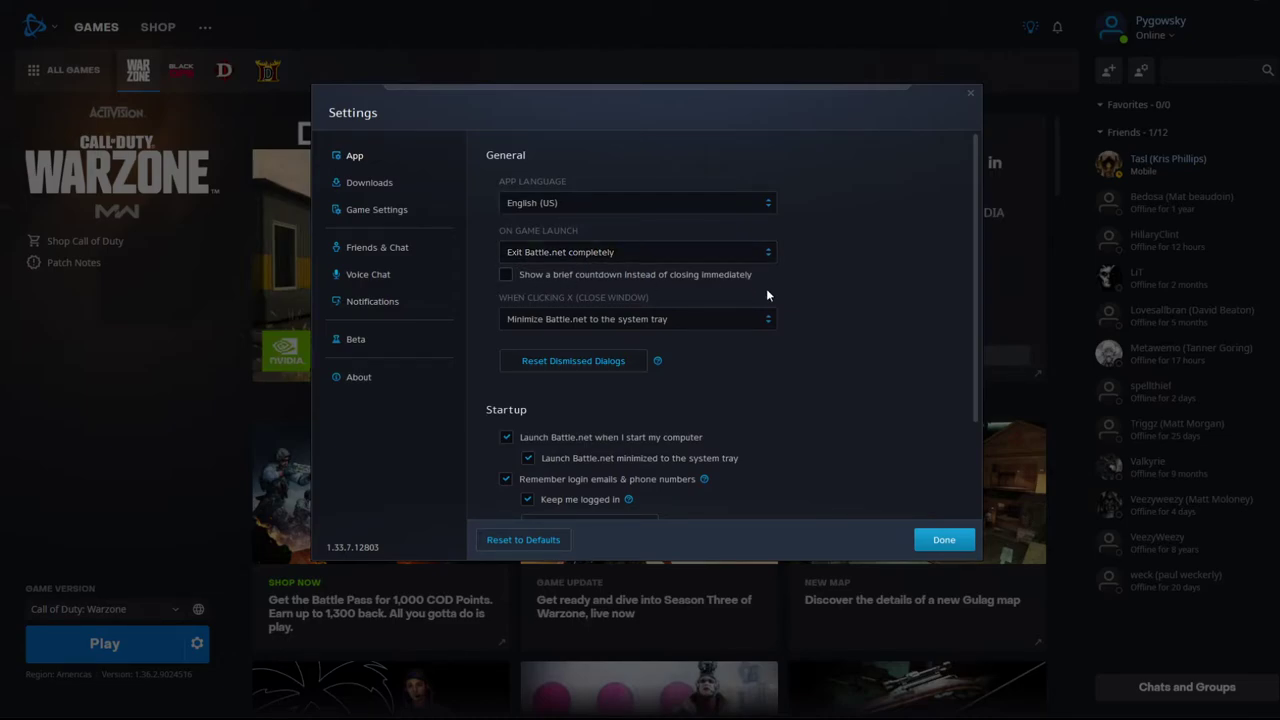
Leave Use browser hardware acceleration unticked under Advanced Features and confirm with Done.
{"action": "scroll", "coordinate": [765, 286], "scroll_direction": "down", "scroll_amount": 3}
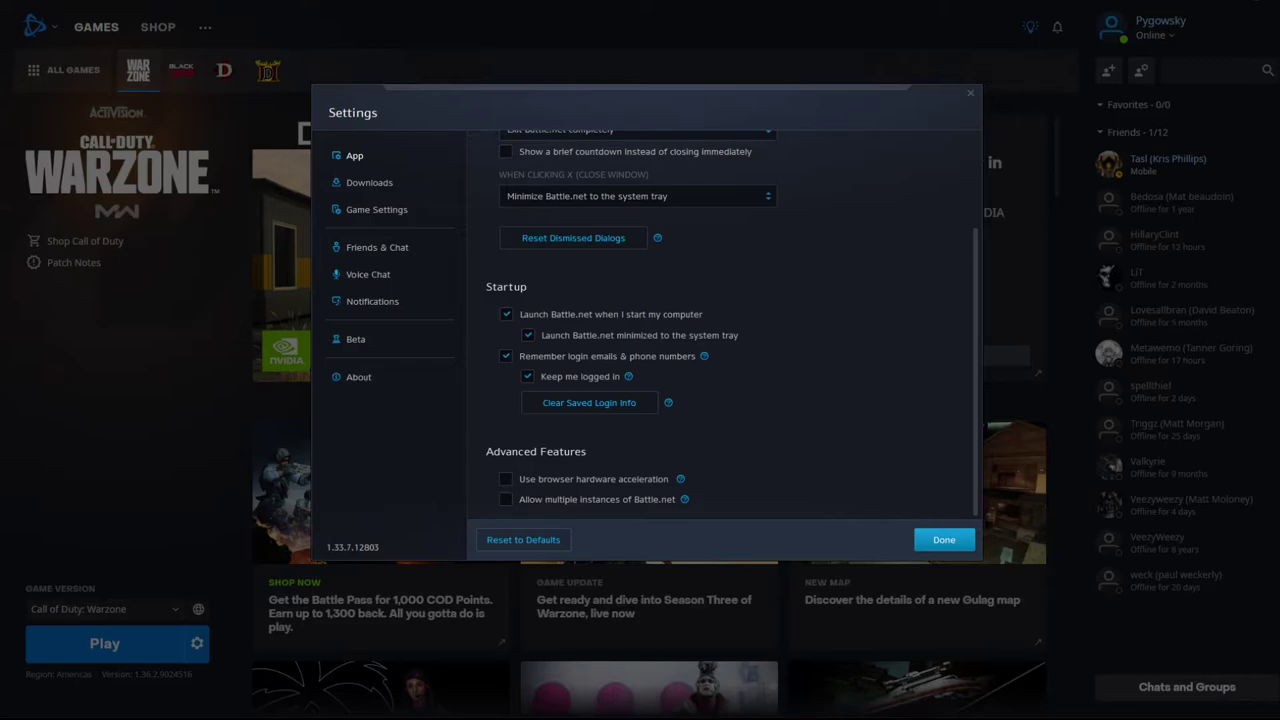
{"action": "left_click", "coordinate": [946, 540]}
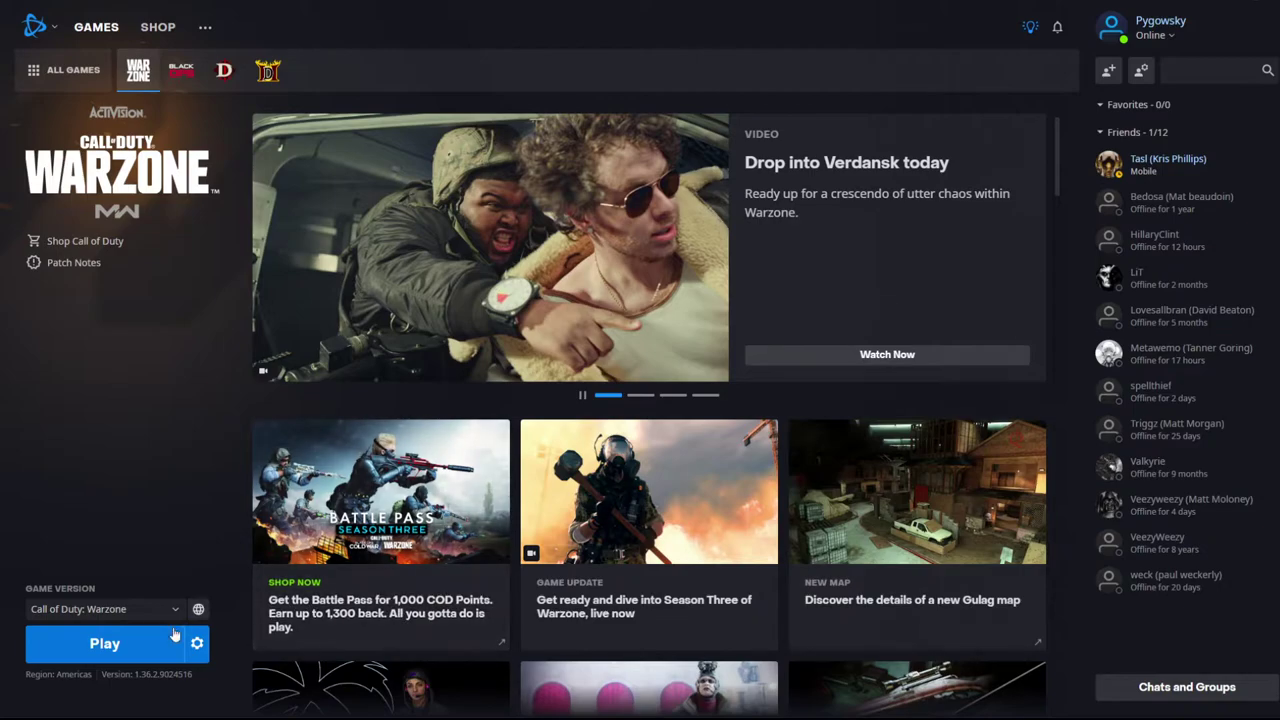
Press Play on the Call of Duty: Warzone page to launch the game.
{"action": "left_click", "coordinate": [148, 650]}
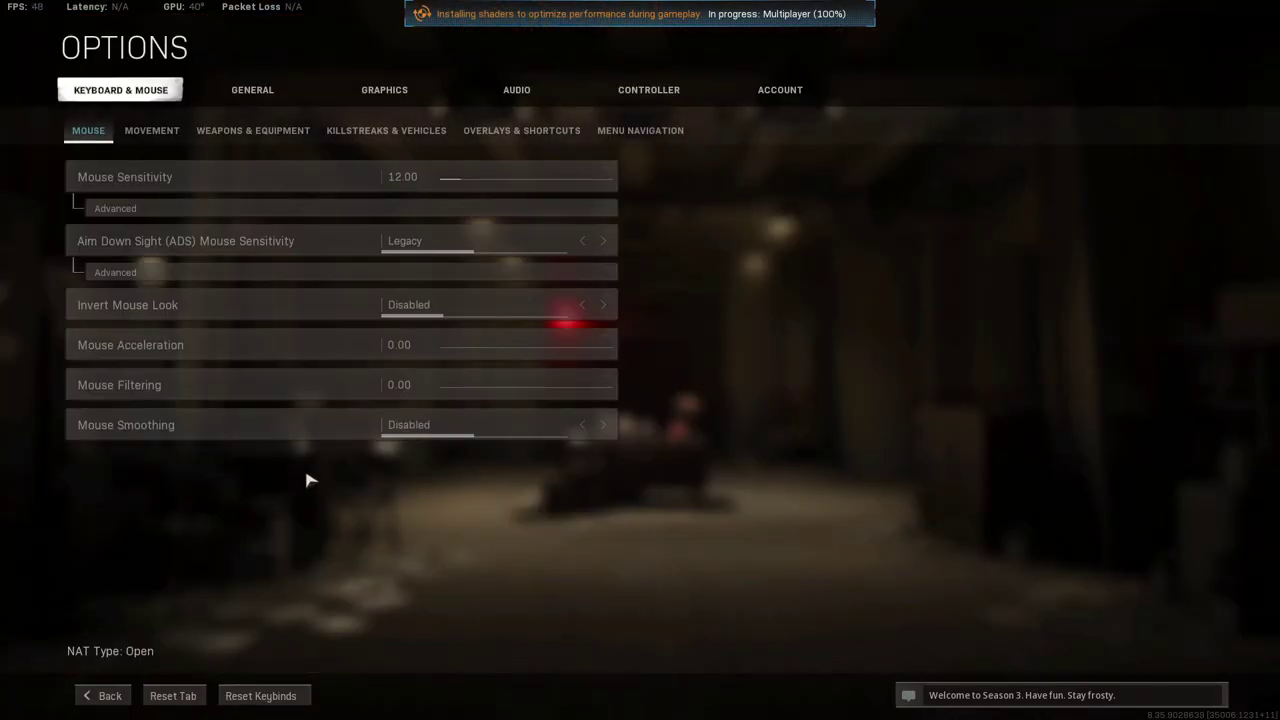
Switch to the General tab showing Field of View 110 and dismiss the game invite.
{"action": "left_click", "coordinate": [280, 97]}
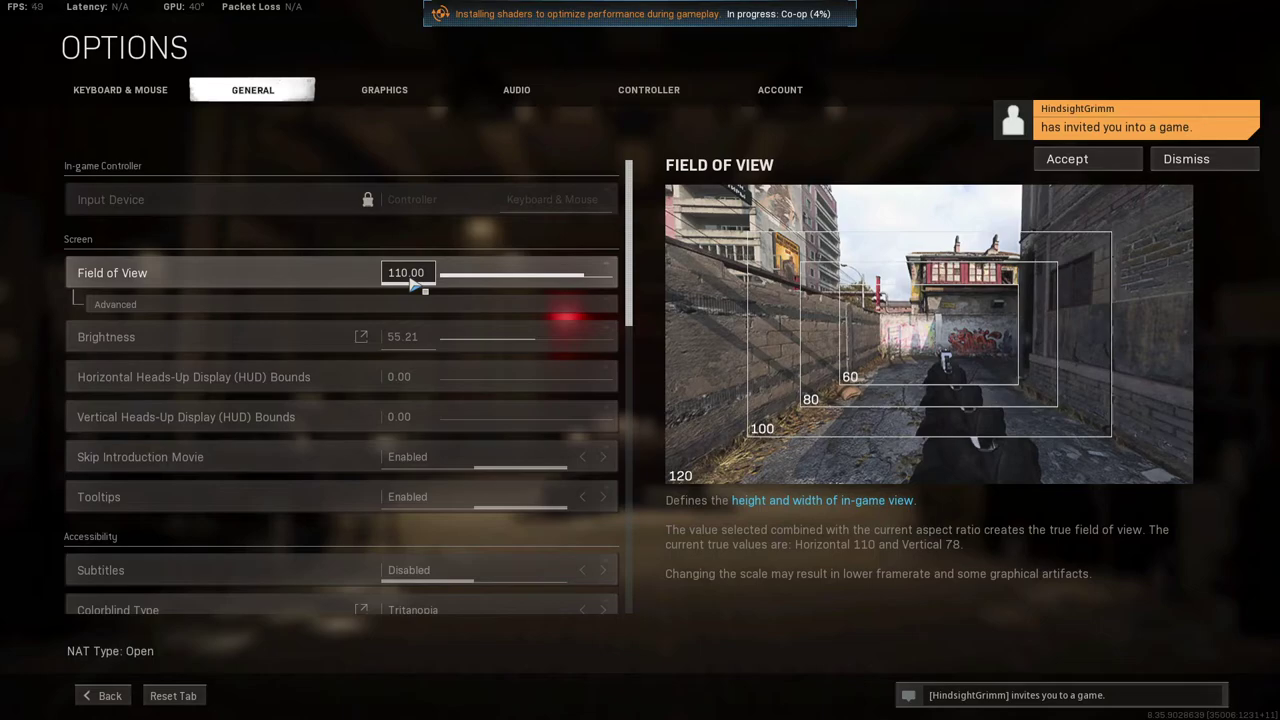
{"action": "left_click", "coordinate": [1180, 158]}
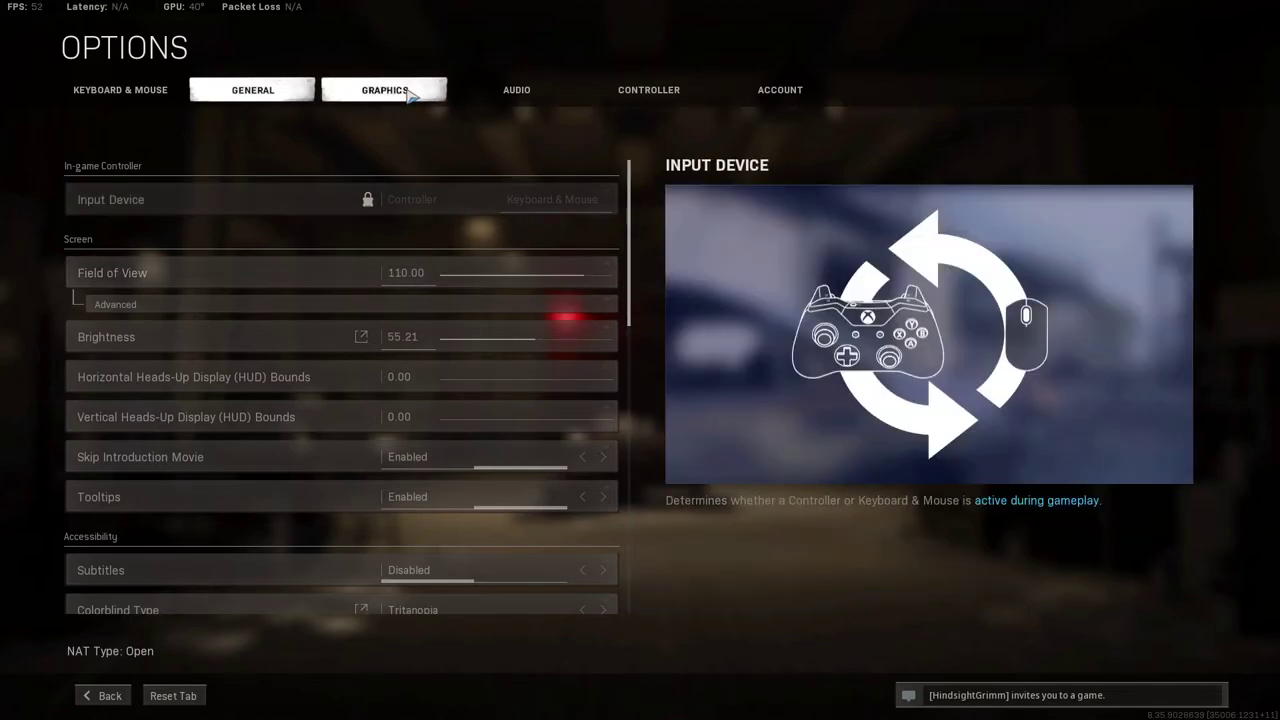
On the Graphics tab, select 144 Hz for Screen Refresh Rate and reopen its dropdown.
{"action": "left_click", "coordinate": [410, 94]}
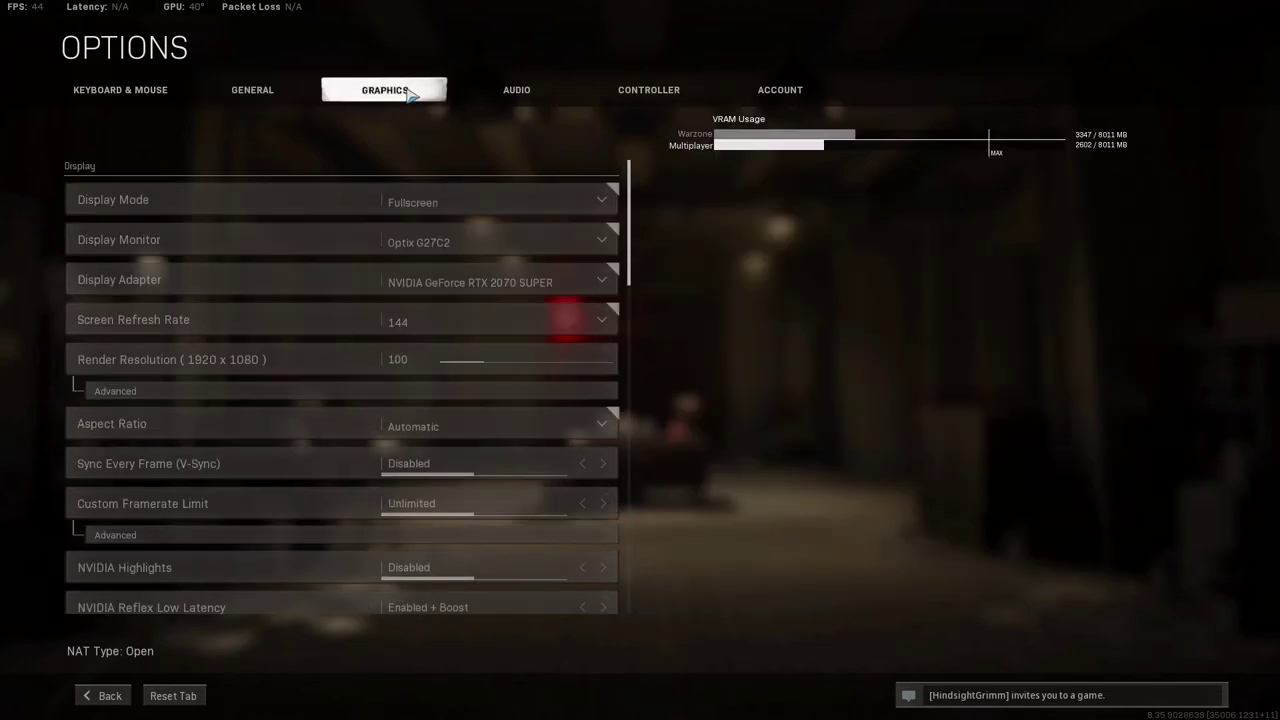
{"action": "left_click", "coordinate": [482, 325]}
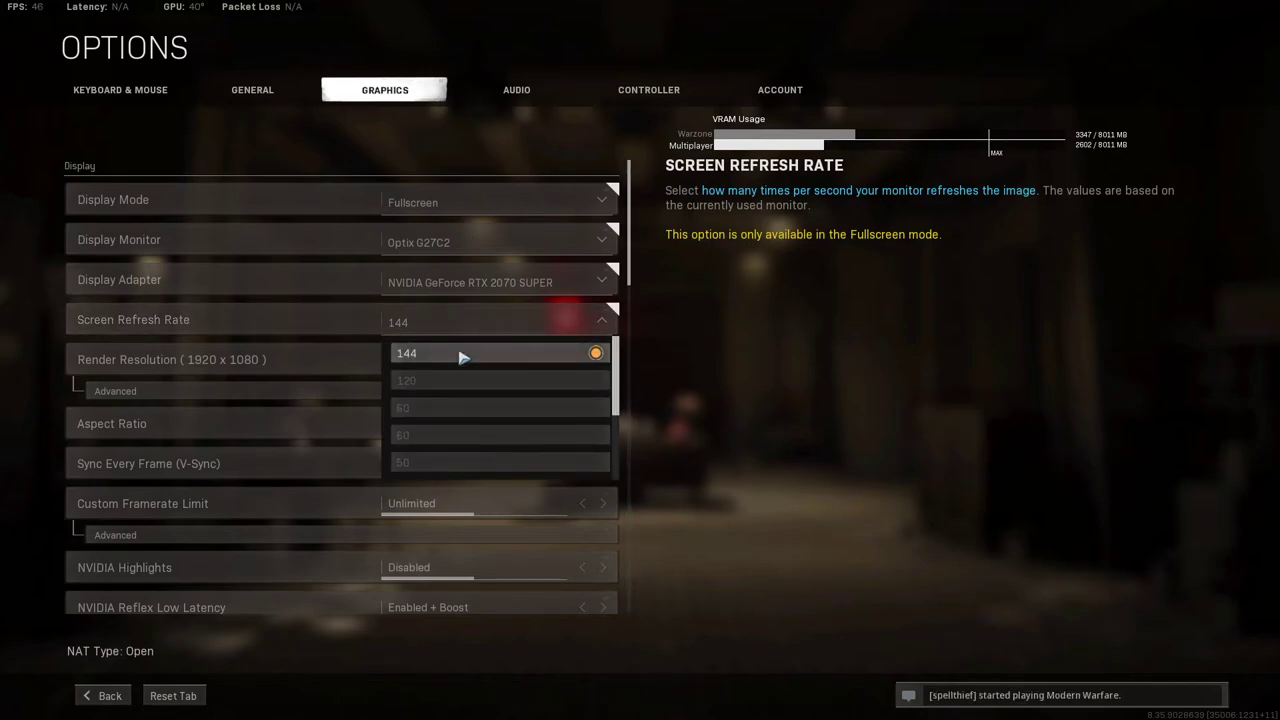
{"action": "left_click", "coordinate": [462, 355]}
{"action": "left_click", "coordinate": [495, 326]}
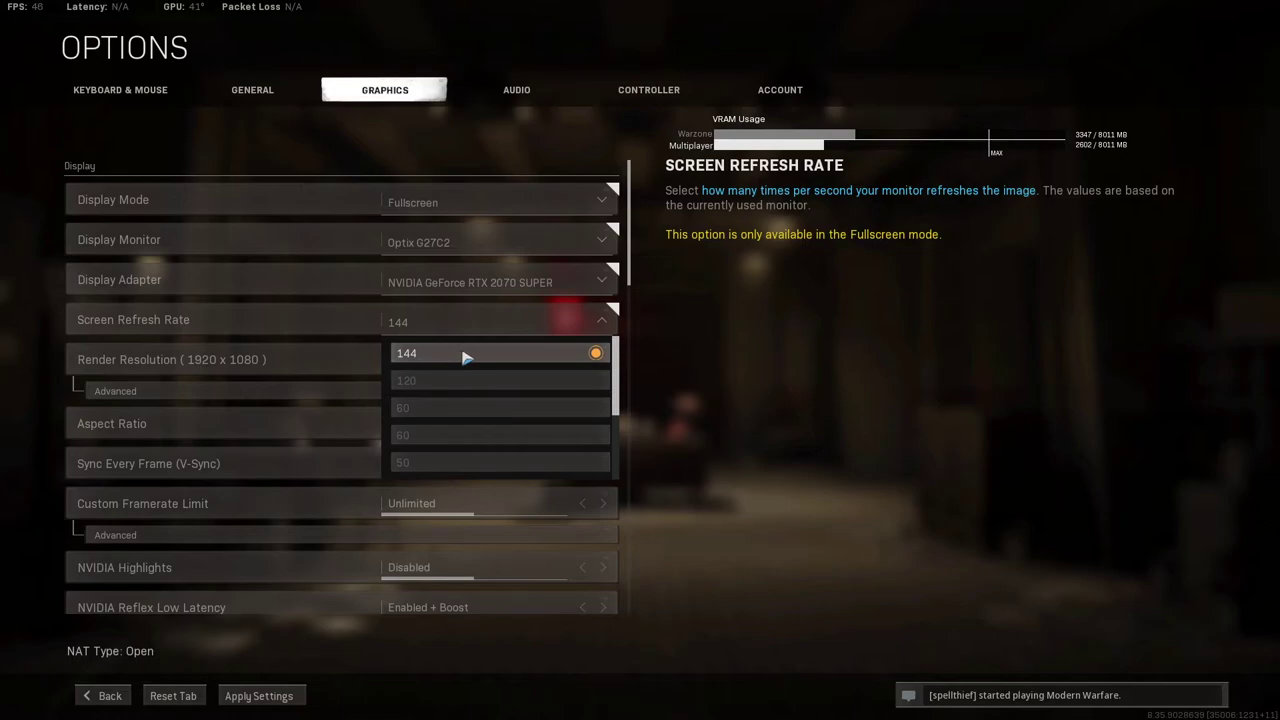
Keep the refresh rate at 144 and check 1920x1080 under Render Resolution's advanced options.
{"action": "left_click", "coordinate": [465, 354]}
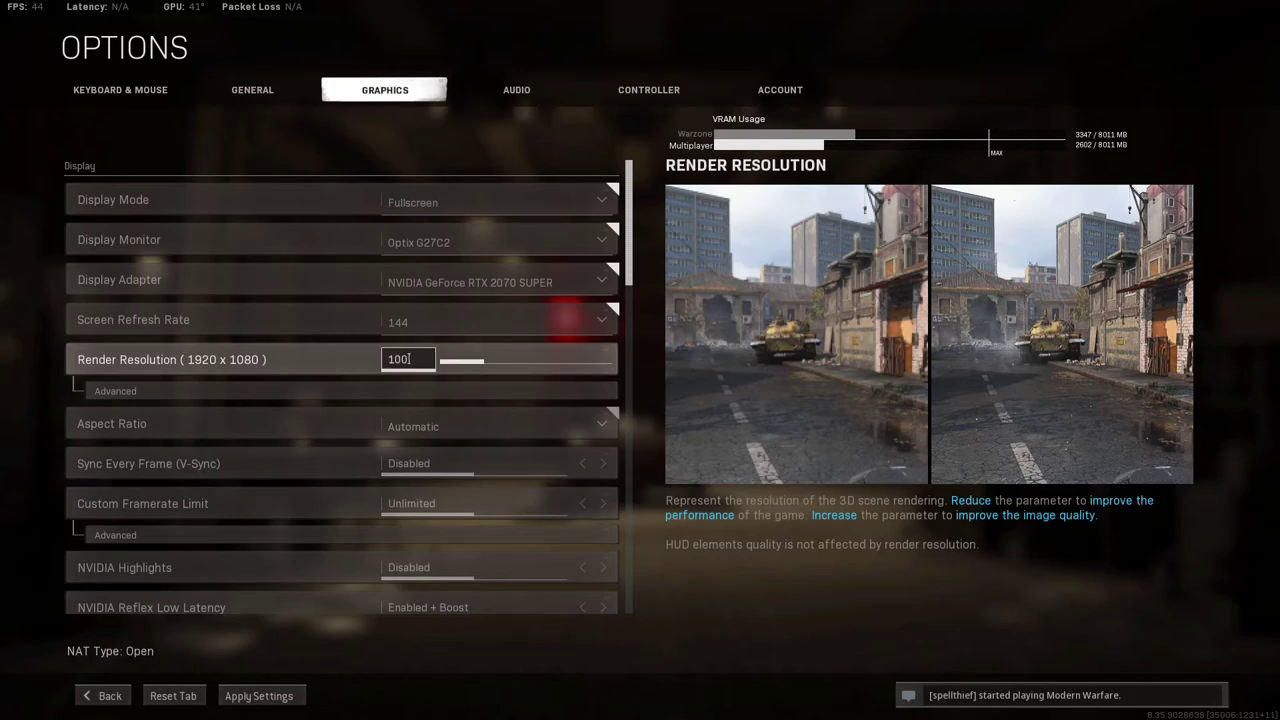
{"action": "left_click", "coordinate": [415, 392]}
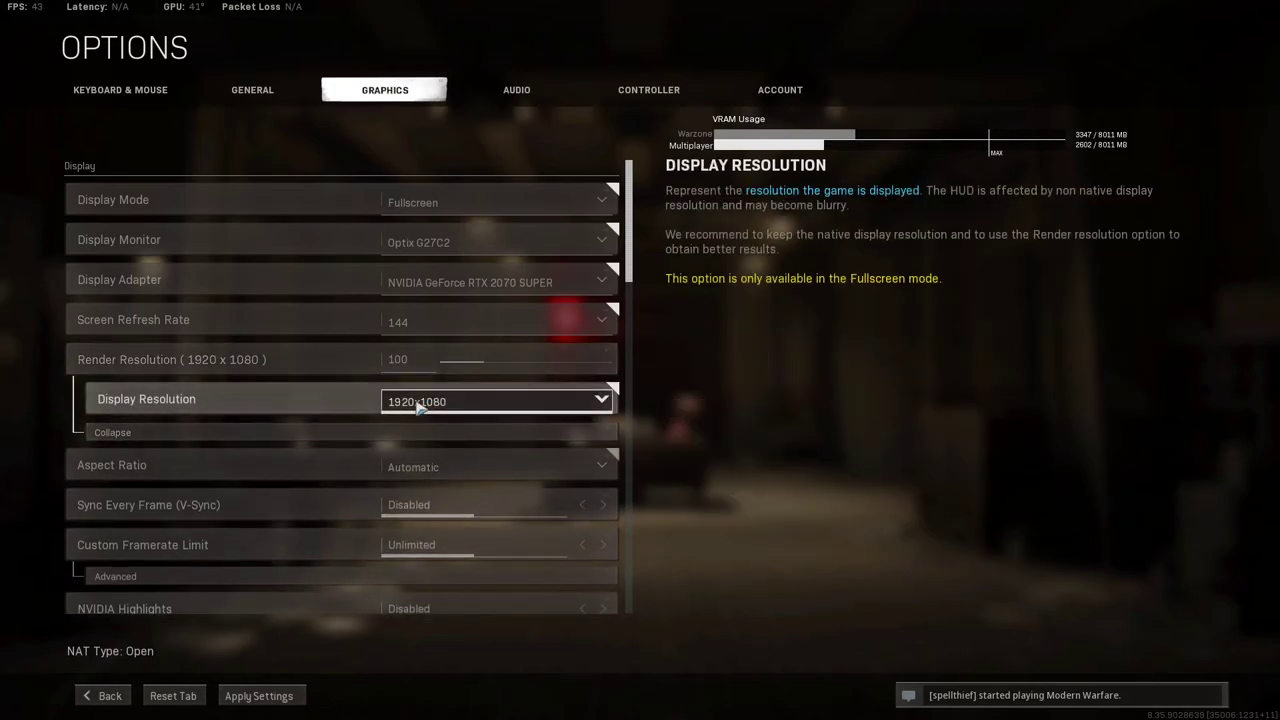
{"action": "left_click", "coordinate": [415, 432]}
{"action": "left_click", "coordinate": [477, 391]}
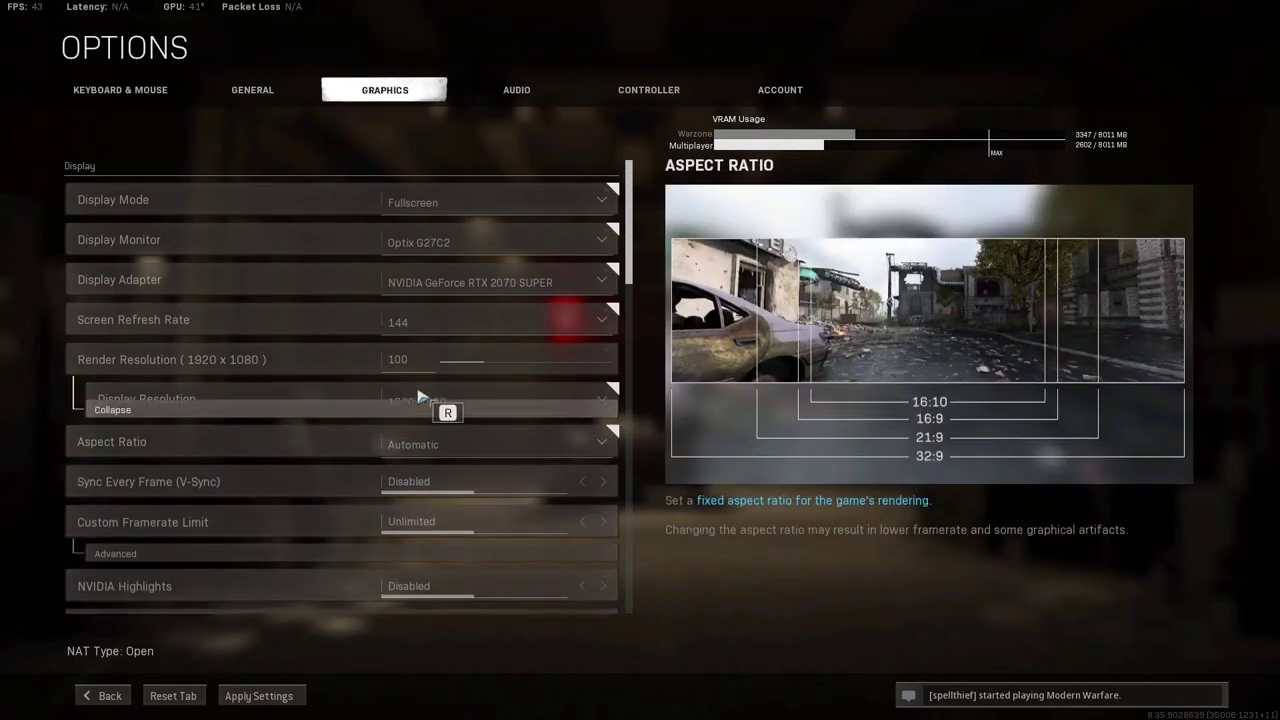
{"action": "left_click", "coordinate": [426, 435]}
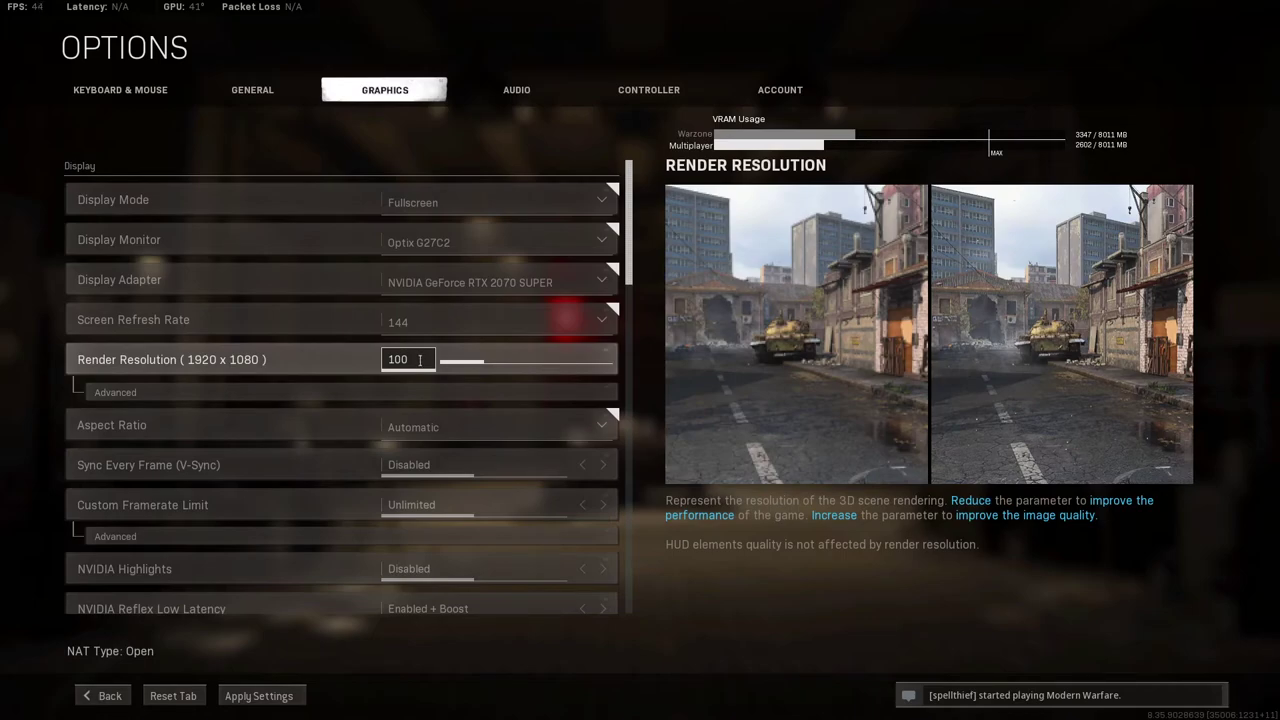
Keep the Aspect Ratio set to Automatic.
{"action": "scroll", "coordinate": [424, 374], "scroll_direction": "down", "scroll_amount": 1}
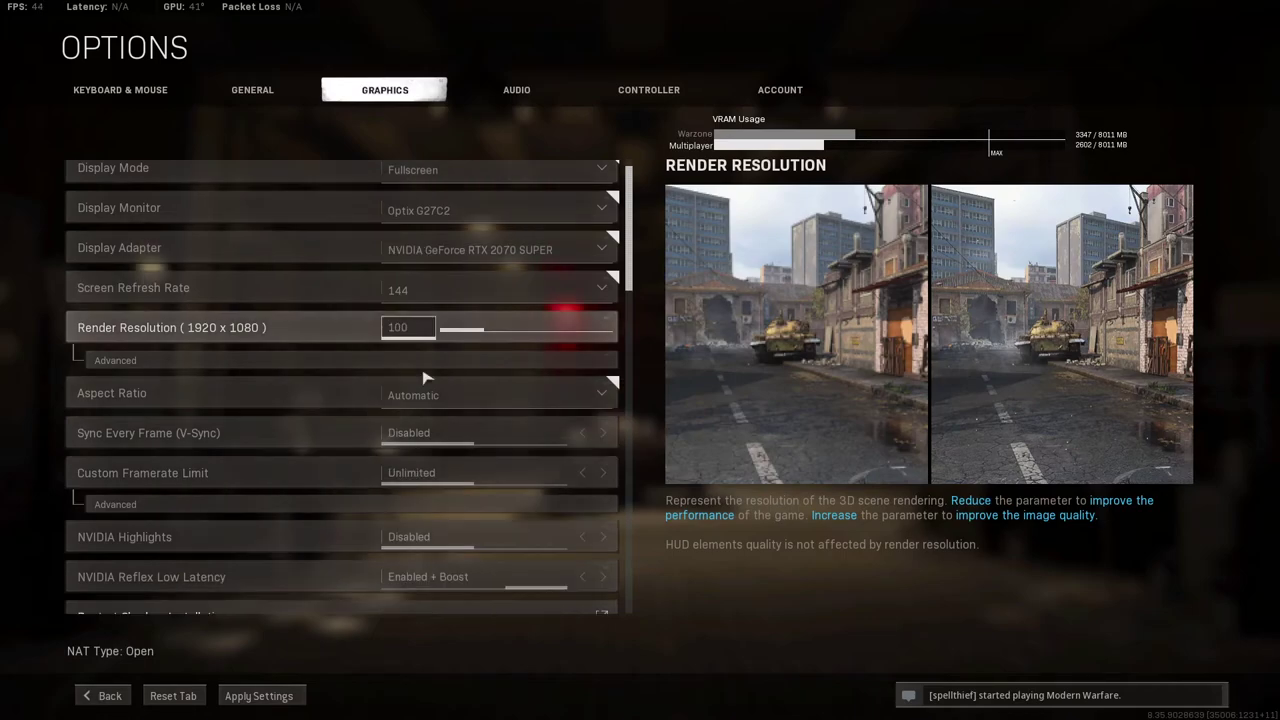
{"action": "left_click", "coordinate": [474, 398]}
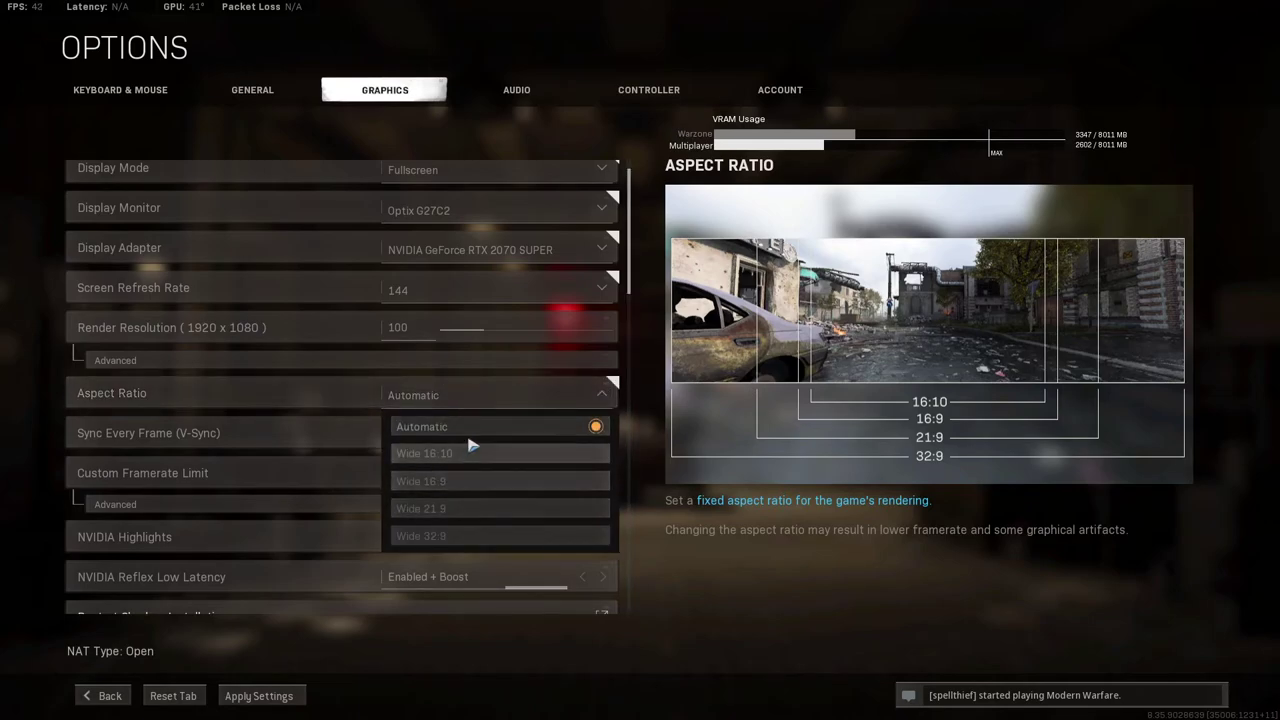
{"action": "left_click", "coordinate": [477, 437]}
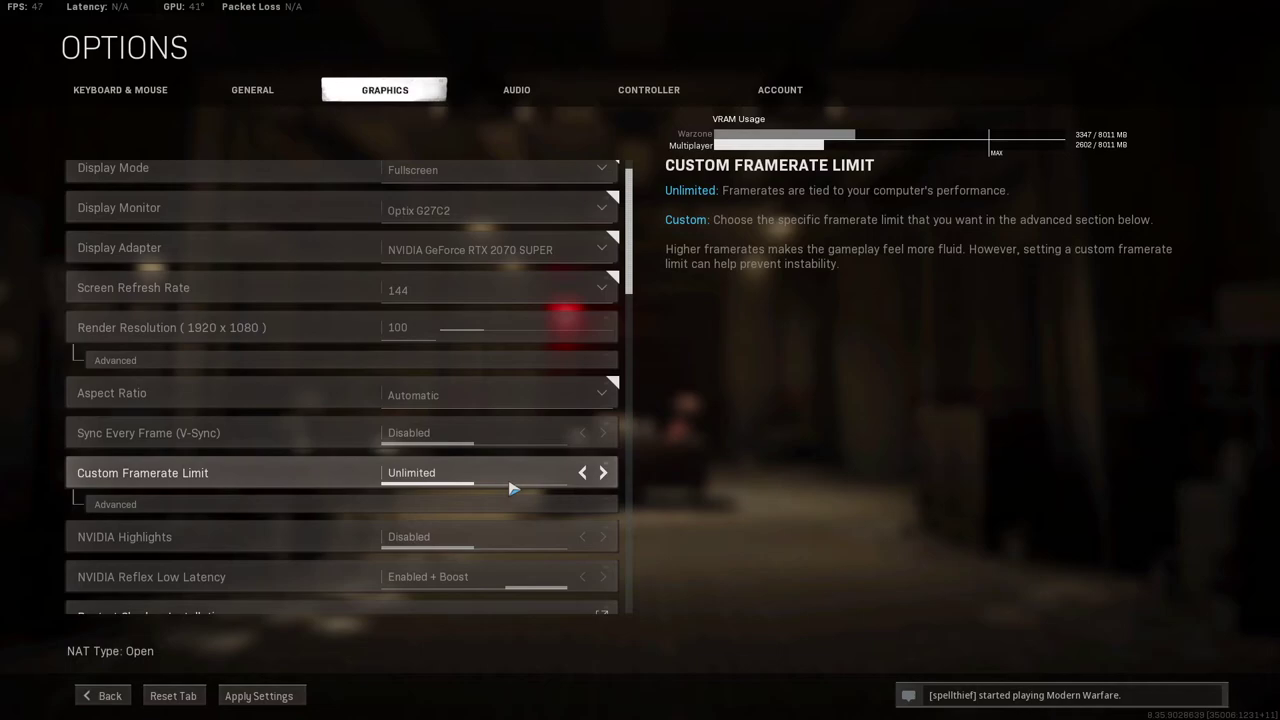
{"action": "scroll", "coordinate": [510, 488], "scroll_direction": "down", "scroll_amount": 2}
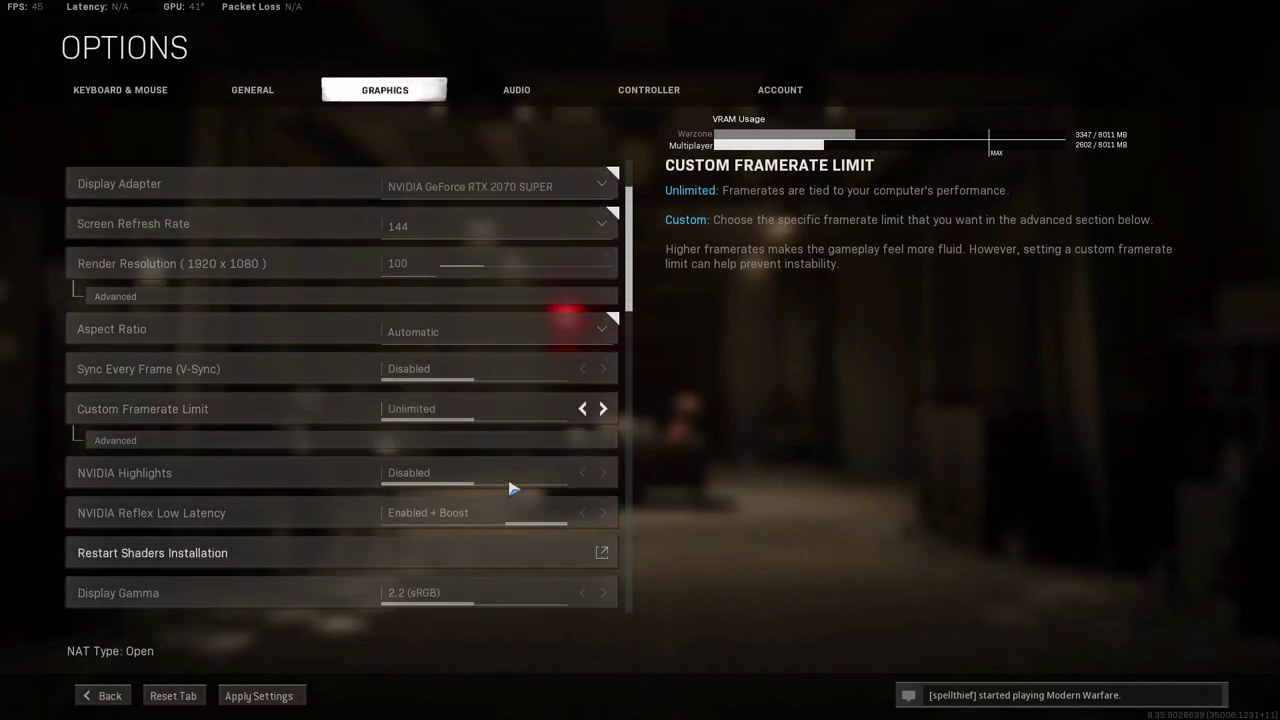
{"action": "scroll", "coordinate": [489, 455], "scroll_direction": "down", "scroll_amount": 1}
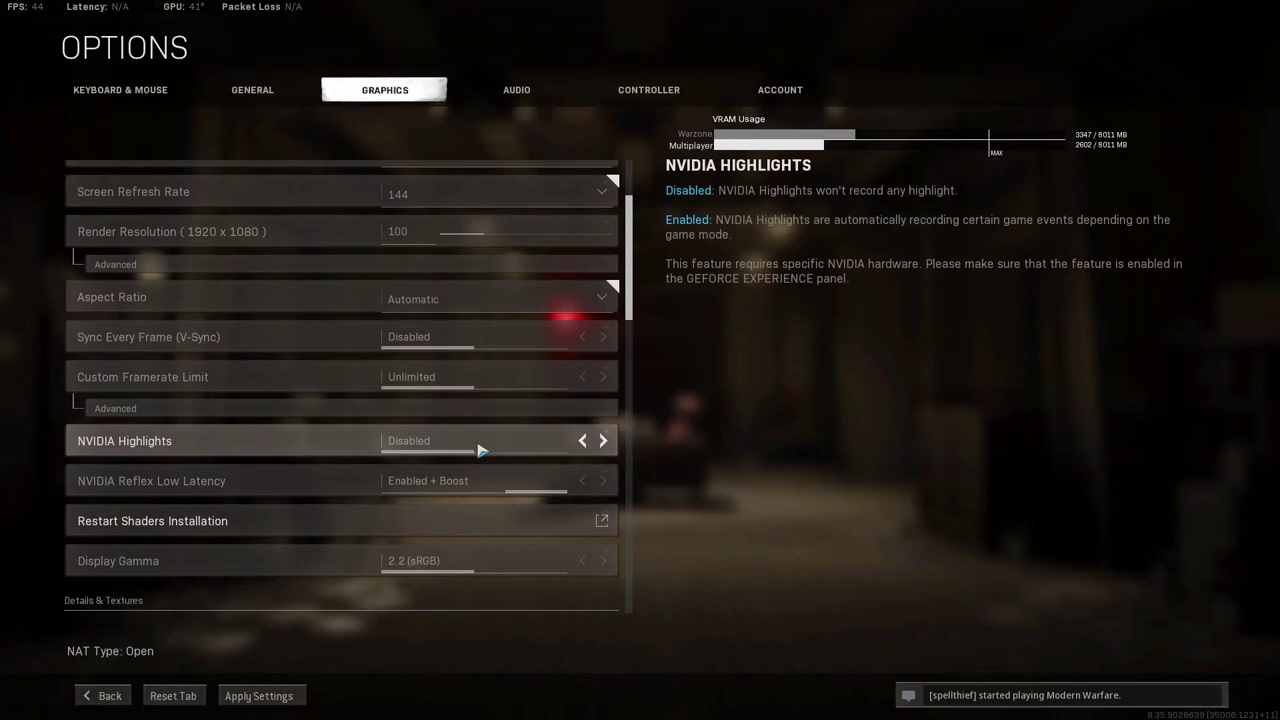
{"action": "scroll", "coordinate": [481, 450], "scroll_direction": "down", "scroll_amount": 2}
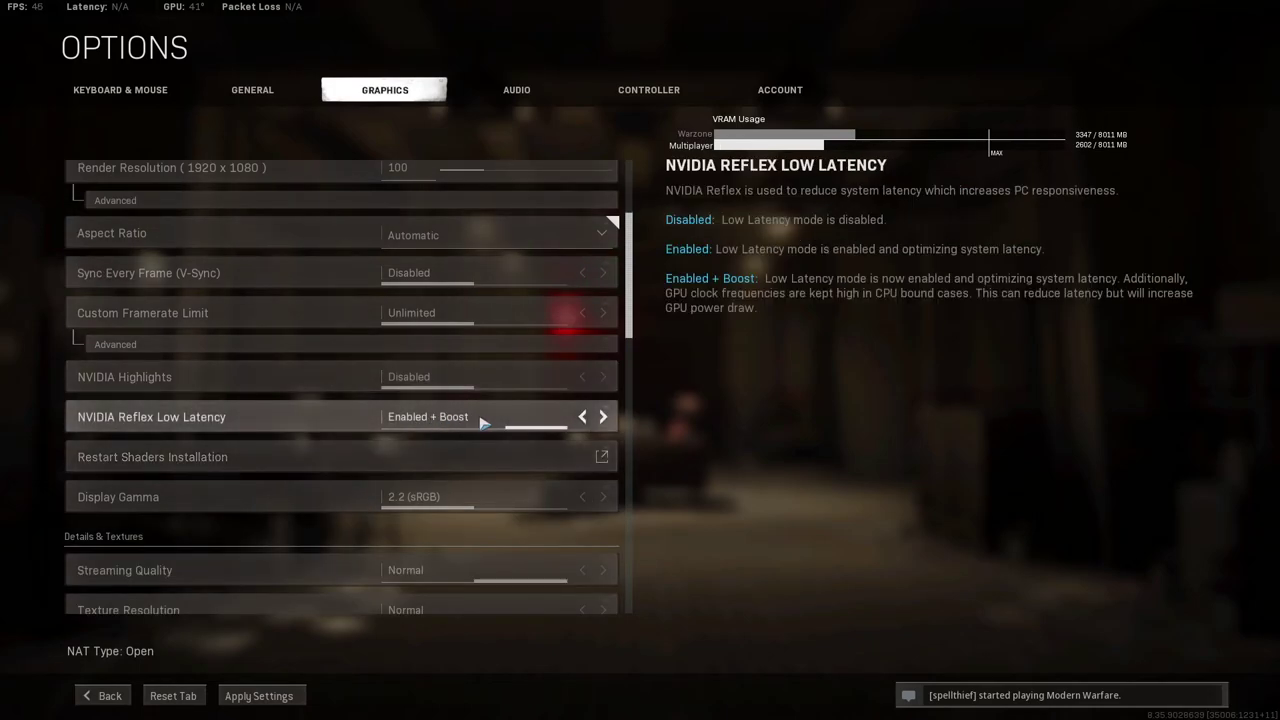
{"action": "scroll", "coordinate": [481, 422], "scroll_direction": "down", "scroll_amount": 5}
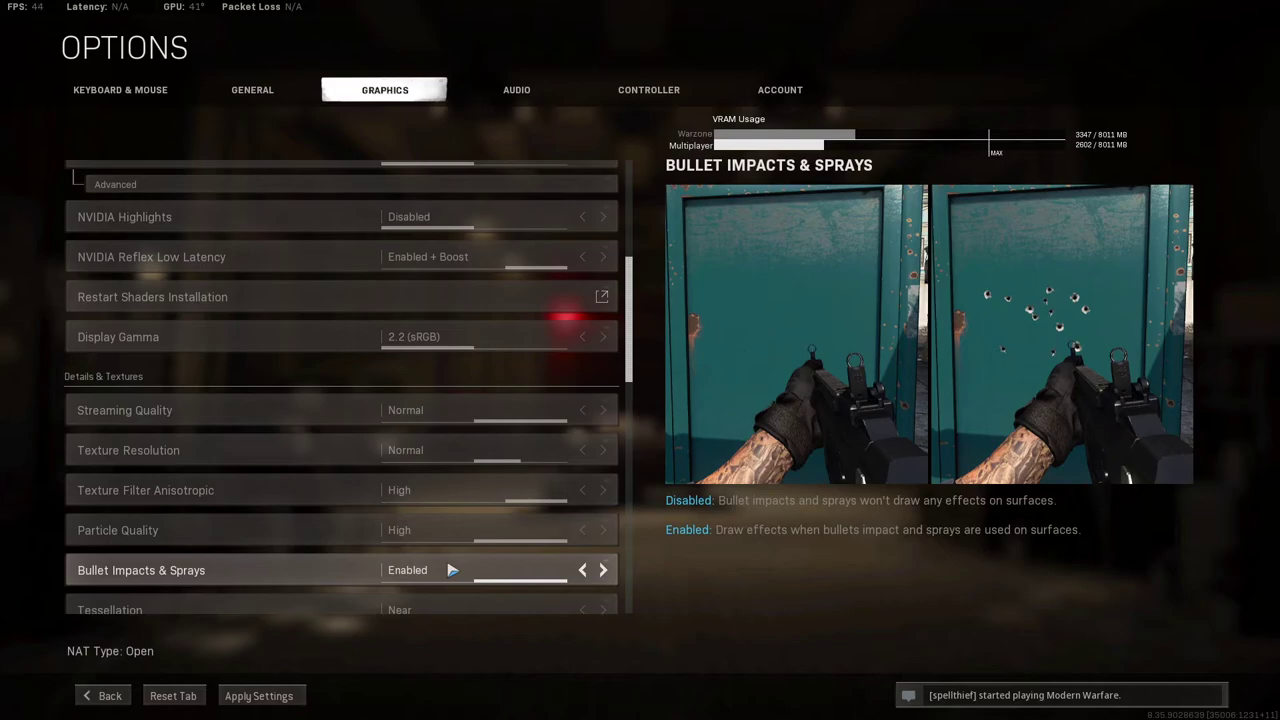
{"action": "left_click", "coordinate": [583, 570]}
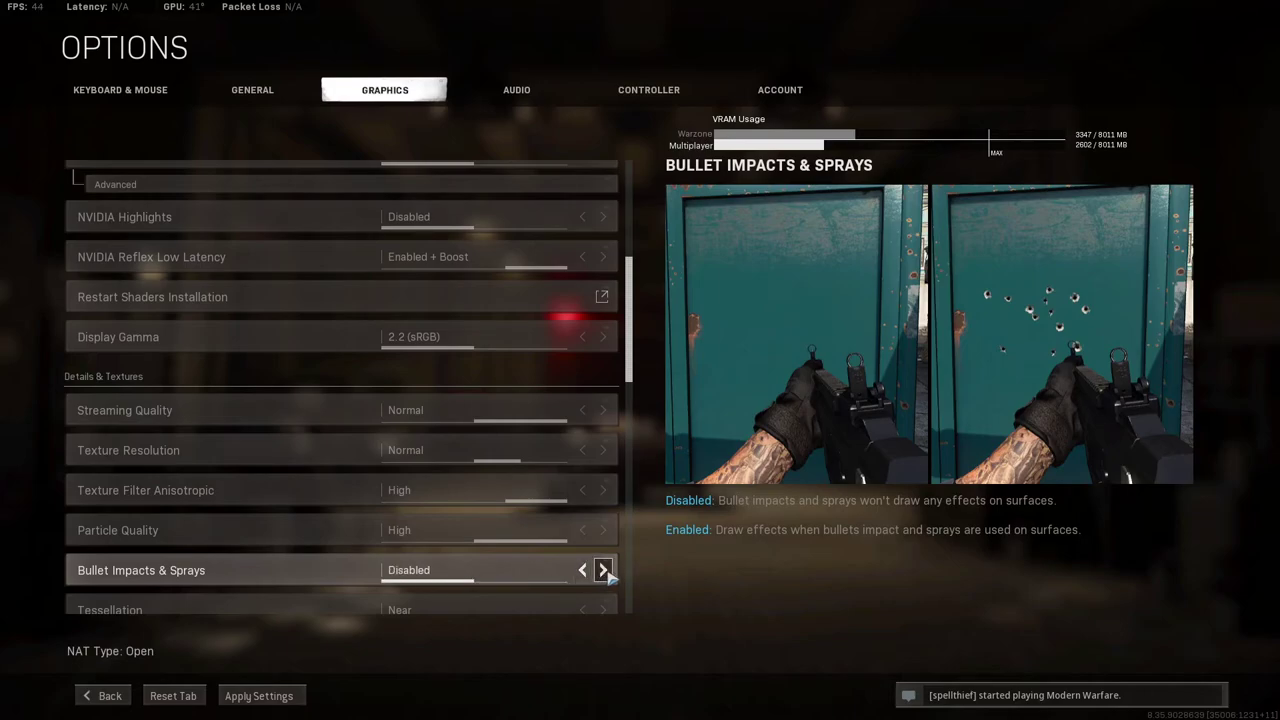
{"action": "left_click", "coordinate": [603, 570]}
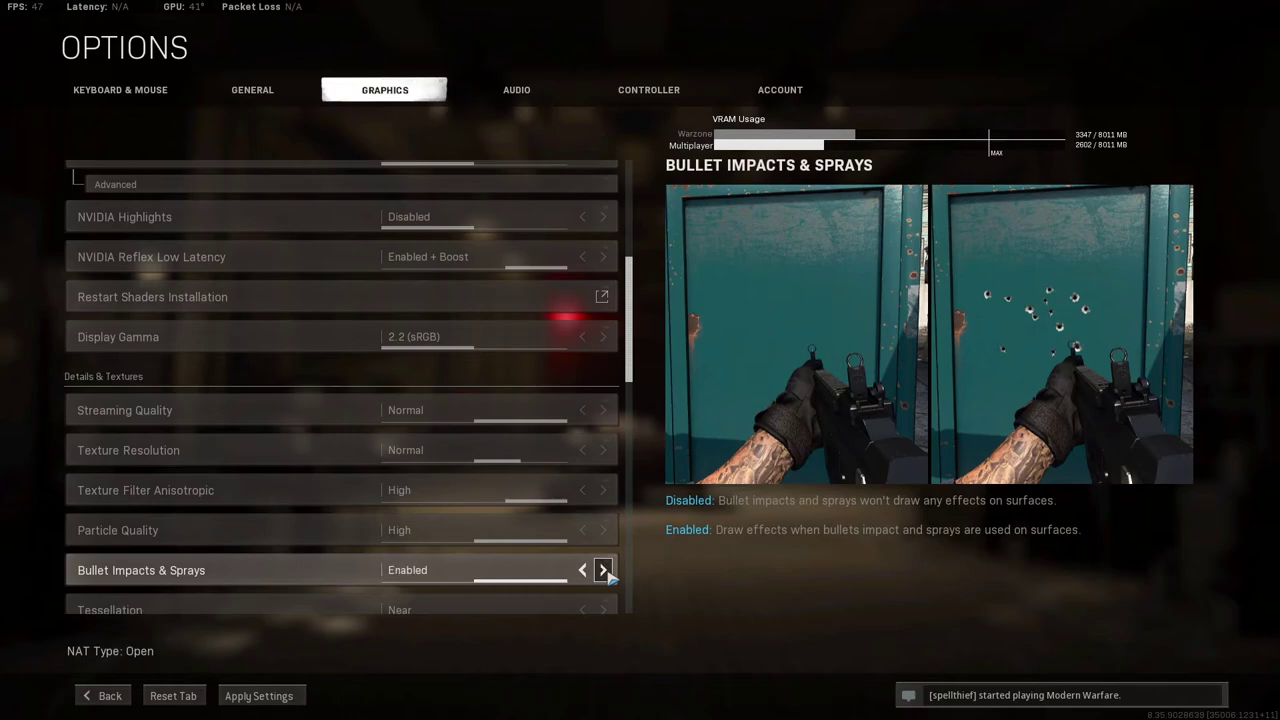
{"action": "scroll", "coordinate": [605, 577], "scroll_direction": "down", "scroll_amount": 1}
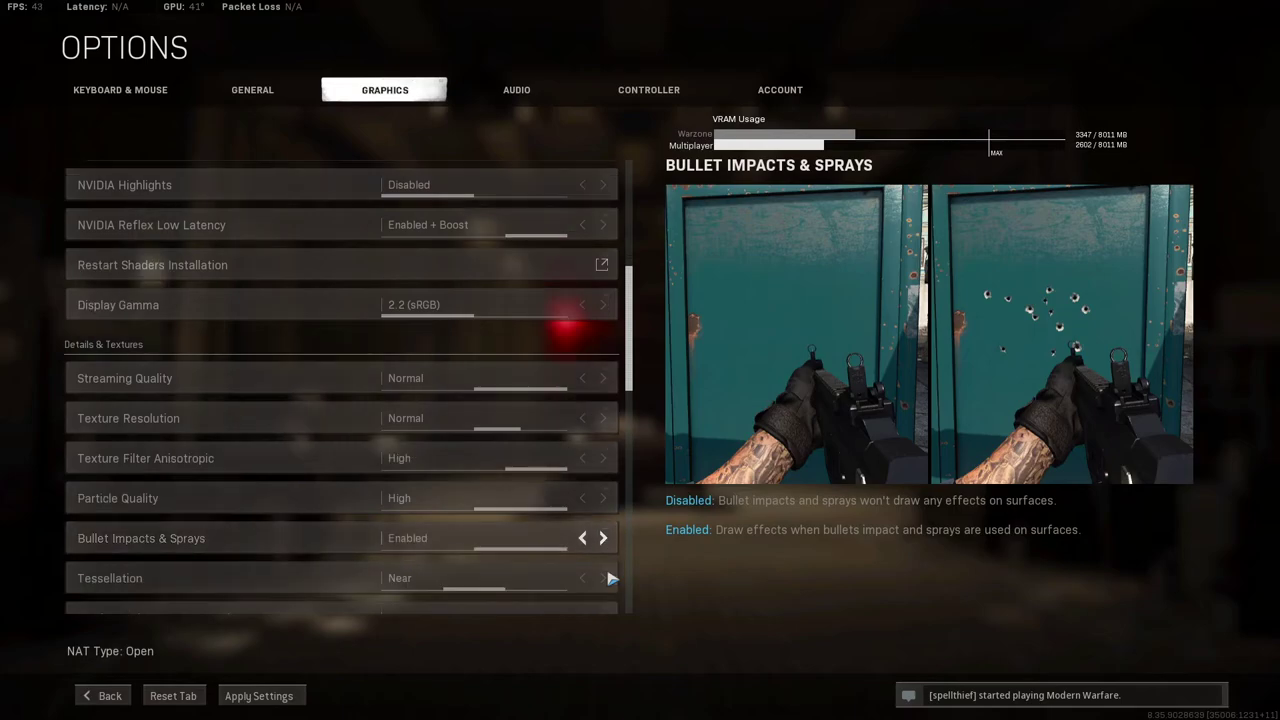
{"action": "scroll", "coordinate": [594, 537], "scroll_direction": "down", "scroll_amount": 3}
{"action": "scroll", "coordinate": [560, 460], "scroll_direction": "down", "scroll_amount": 1}
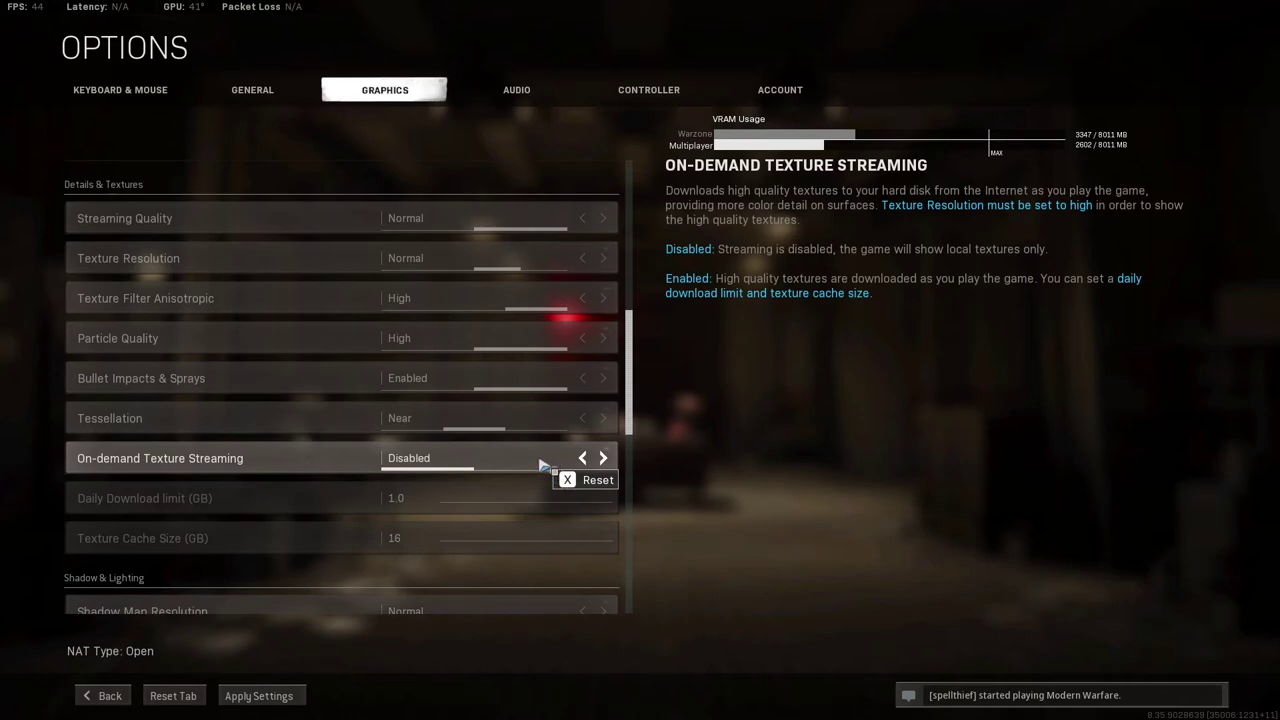
{"action": "scroll", "coordinate": [541, 465], "scroll_direction": "down", "scroll_amount": 5}
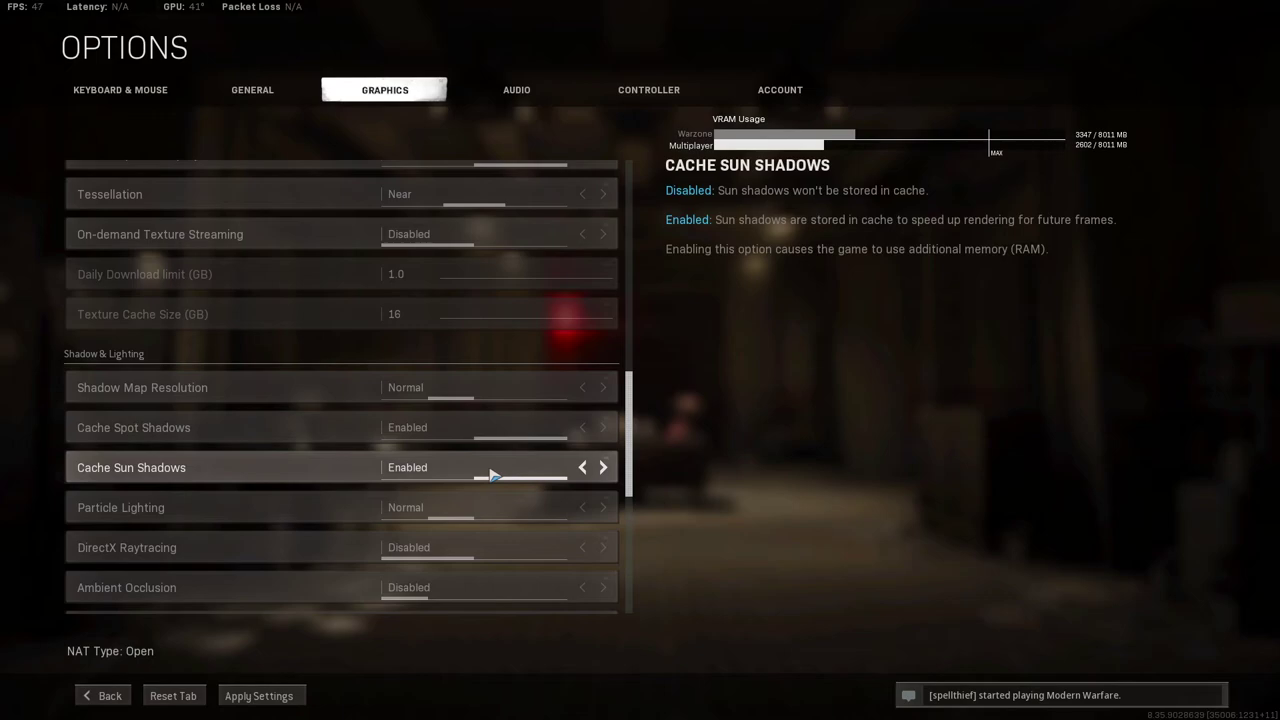
{"action": "scroll", "coordinate": [497, 510], "scroll_direction": "down", "scroll_amount": 1}
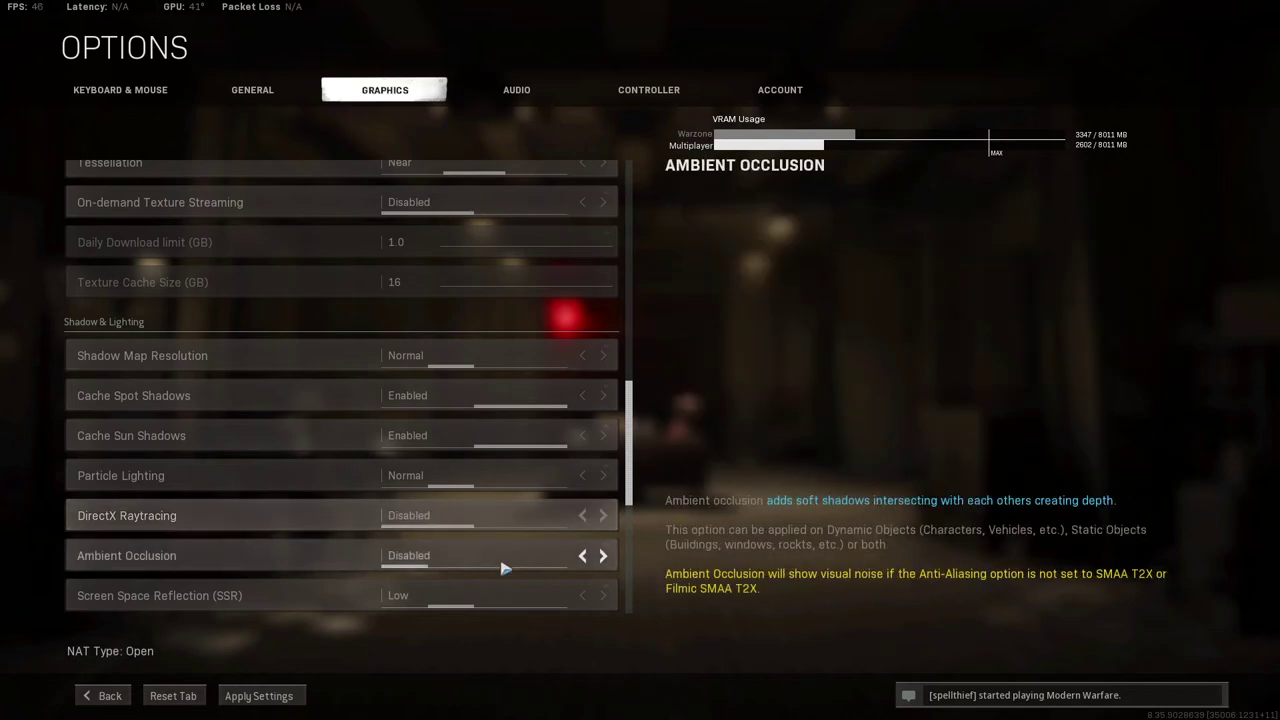
{"action": "scroll", "coordinate": [505, 570], "scroll_direction": "down", "scroll_amount": 2}
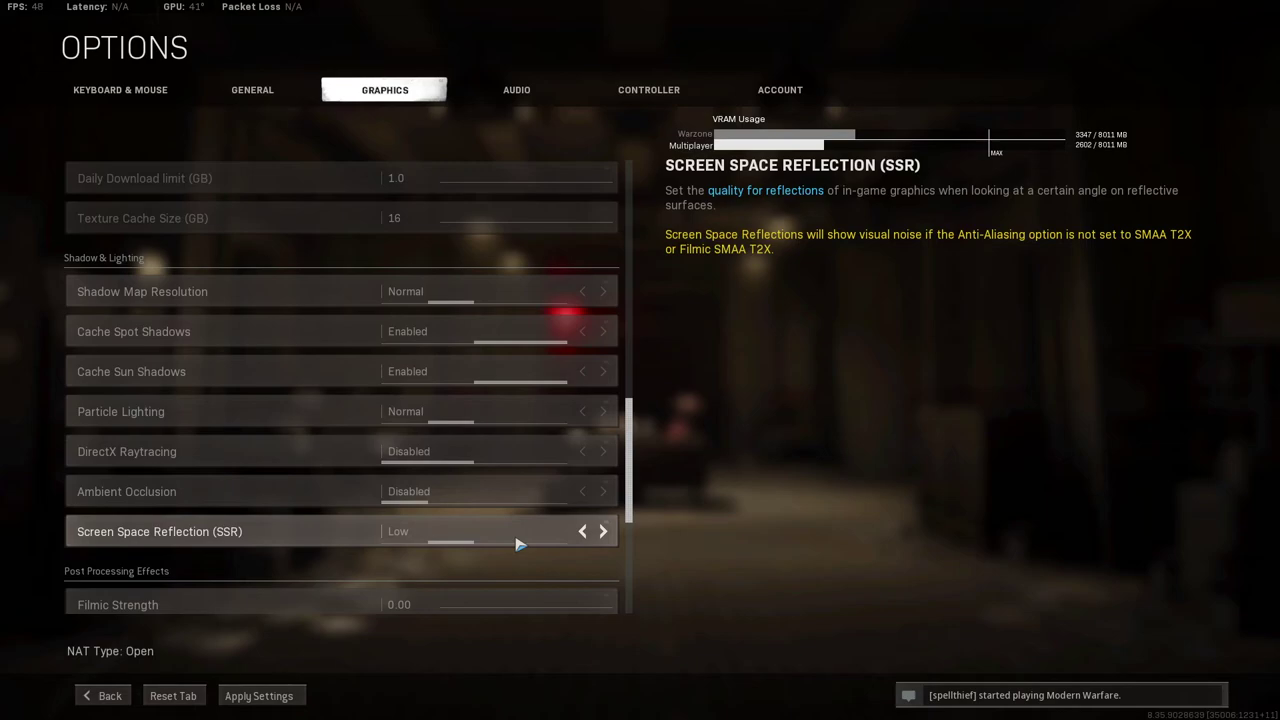
{"action": "scroll", "coordinate": [519, 544], "scroll_direction": "down", "scroll_amount": 5}
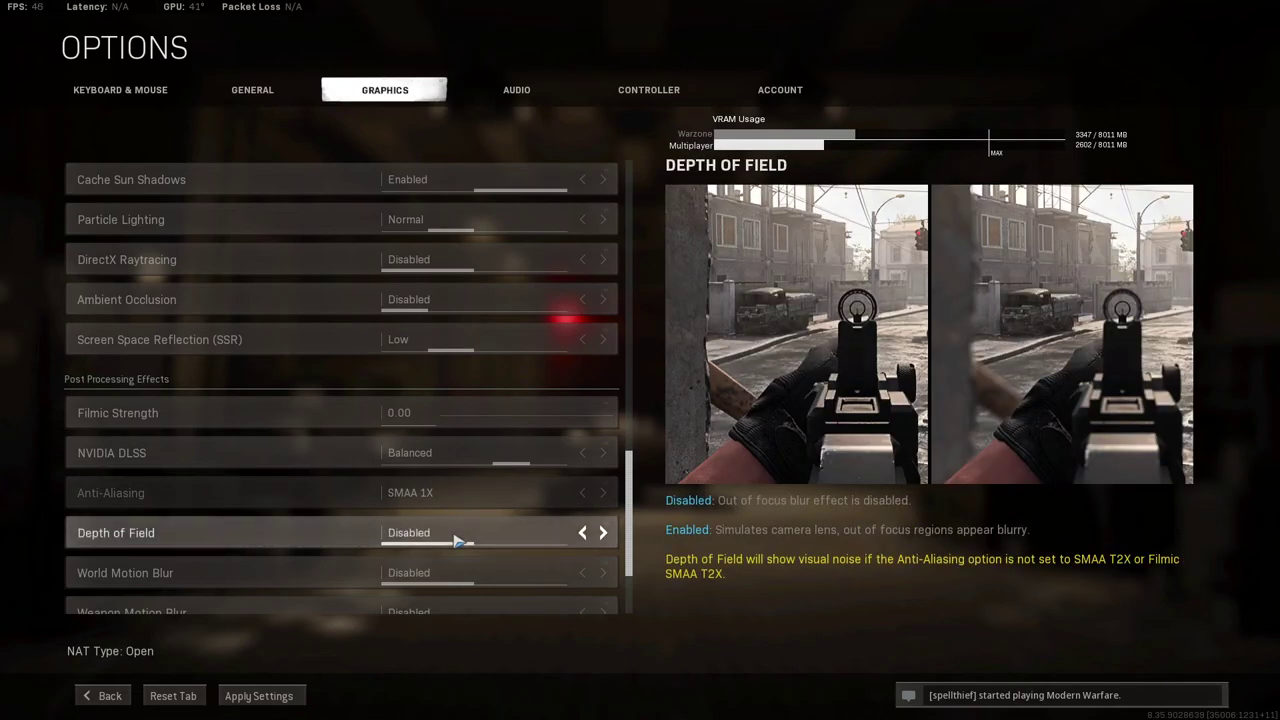
{"action": "scroll", "coordinate": [456, 540], "scroll_direction": "down", "scroll_amount": 1}
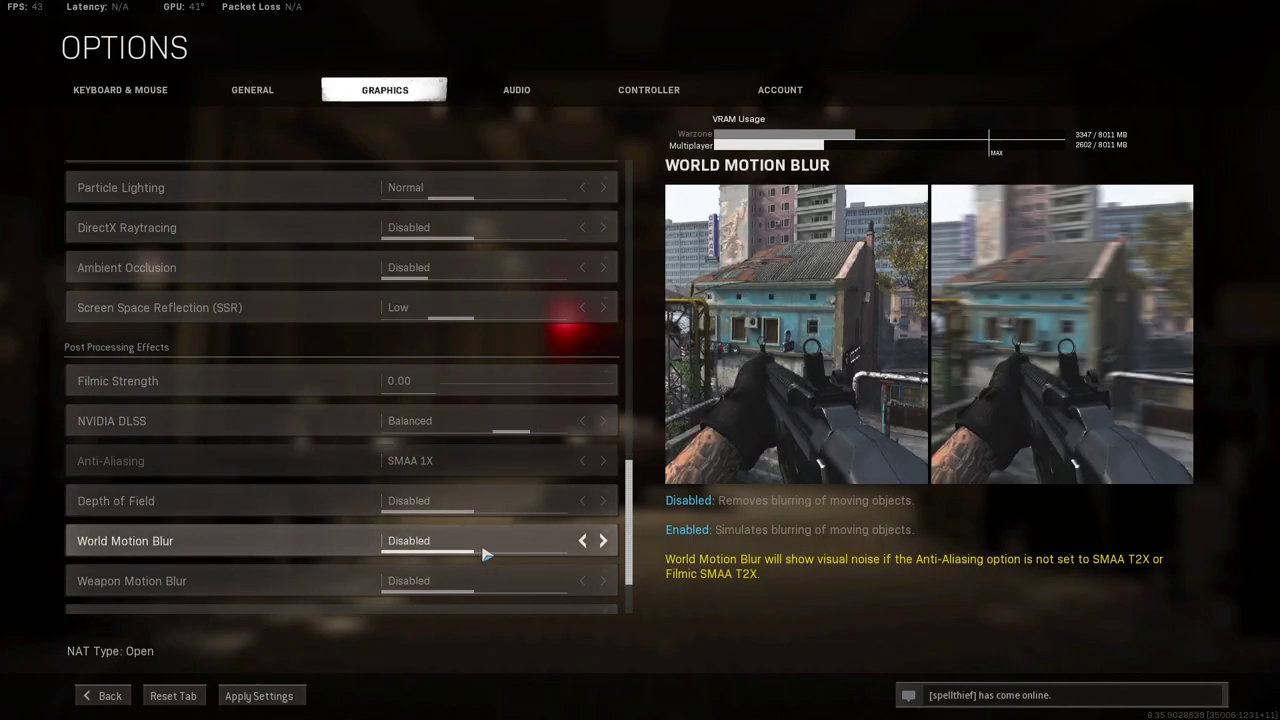
{"action": "scroll", "coordinate": [486, 553], "scroll_direction": "down", "scroll_amount": 1}
{"action": "scroll", "coordinate": [488, 554], "scroll_direction": "down", "scroll_amount": 2}
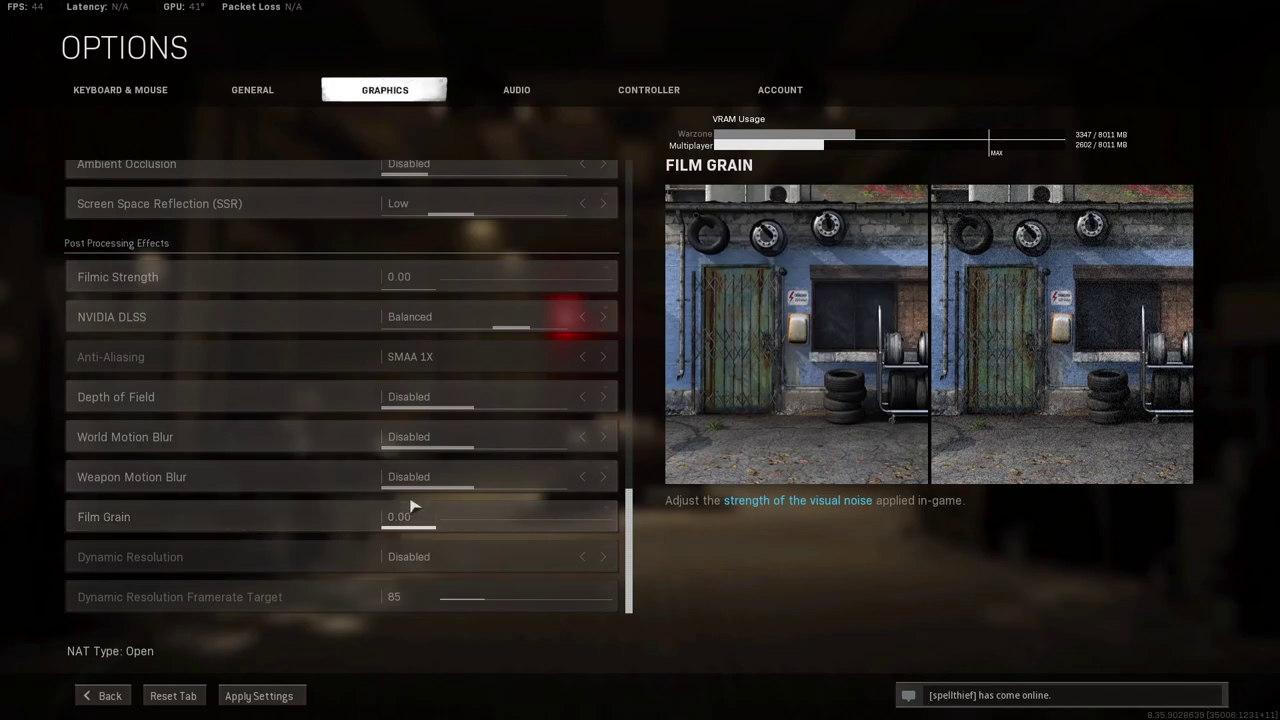
{"action": "scroll", "coordinate": [312, 345], "scroll_direction": "up", "scroll_amount": 2}
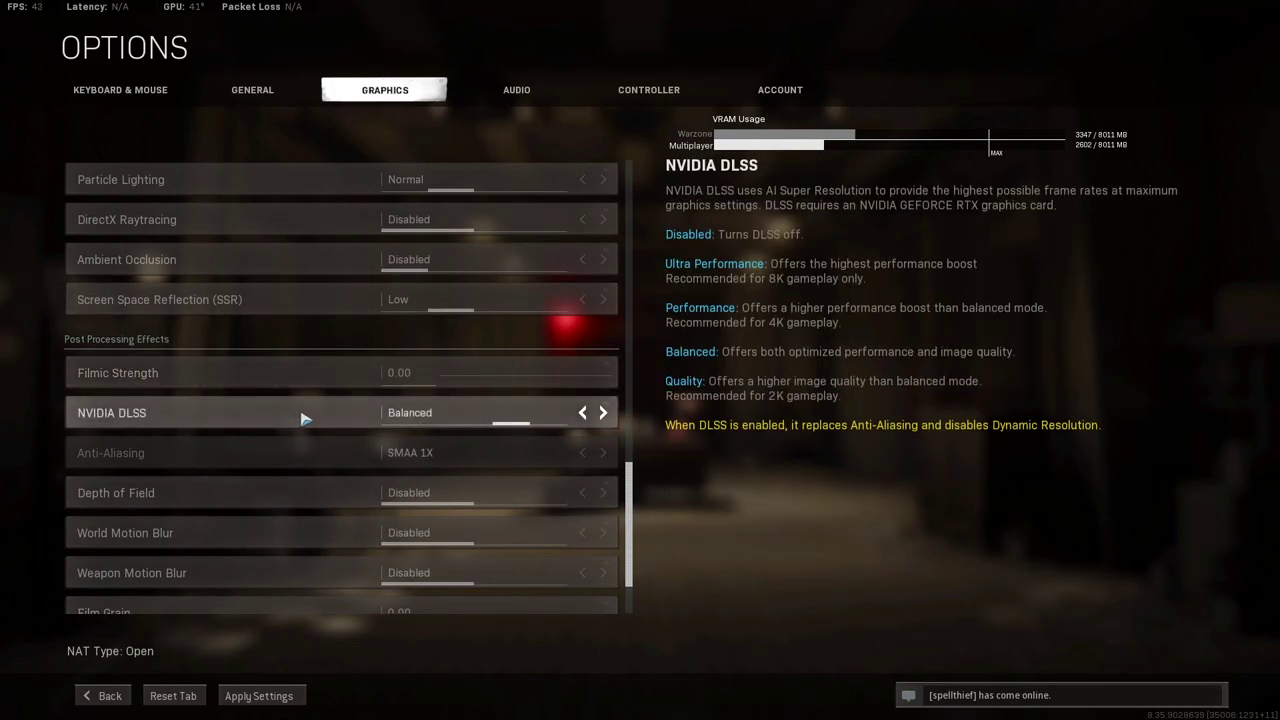
{"action": "scroll", "coordinate": [303, 415], "scroll_direction": "down", "scroll_amount": 3}
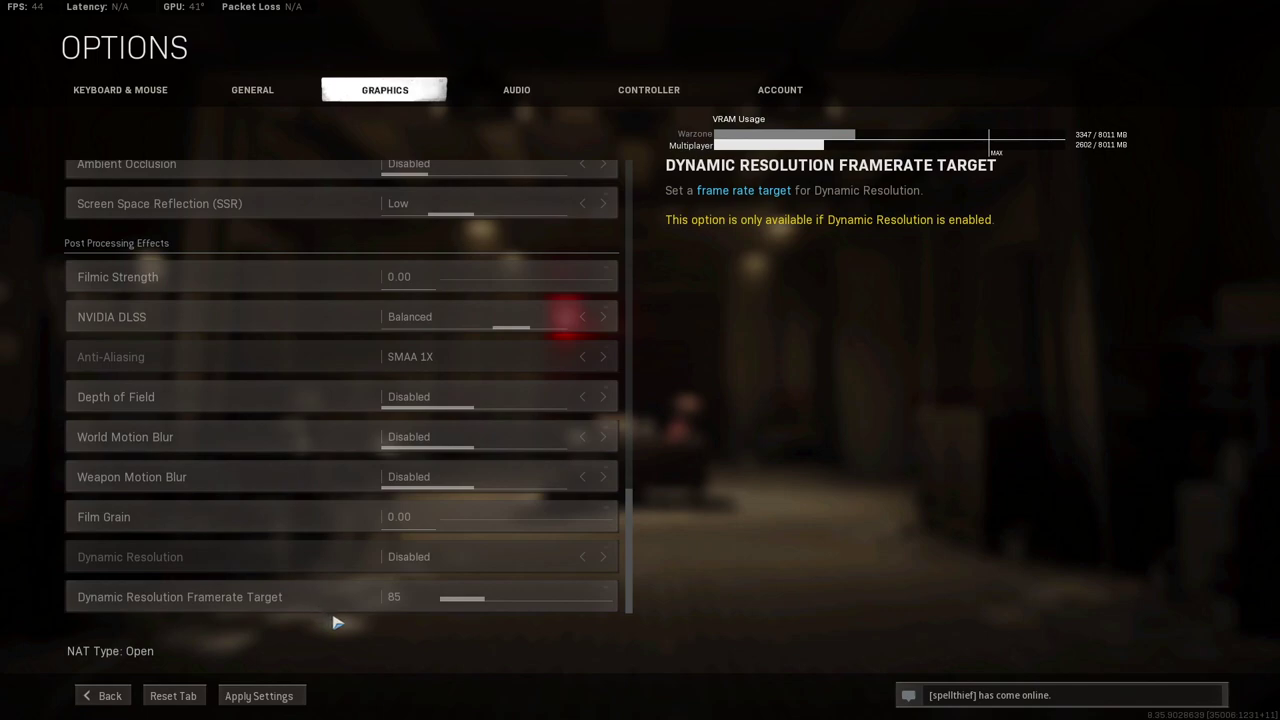
Apply the pending Graphics changes with Apply Settings.
{"action": "left_click", "coordinate": [285, 698]}
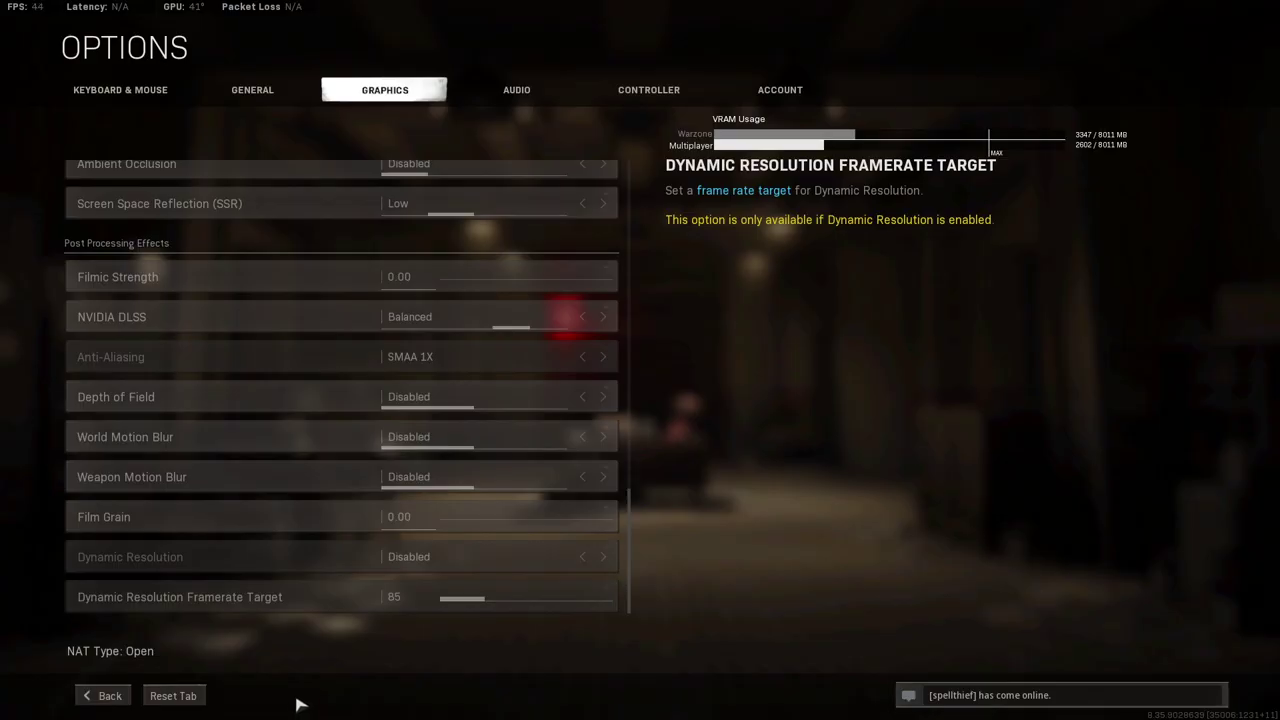